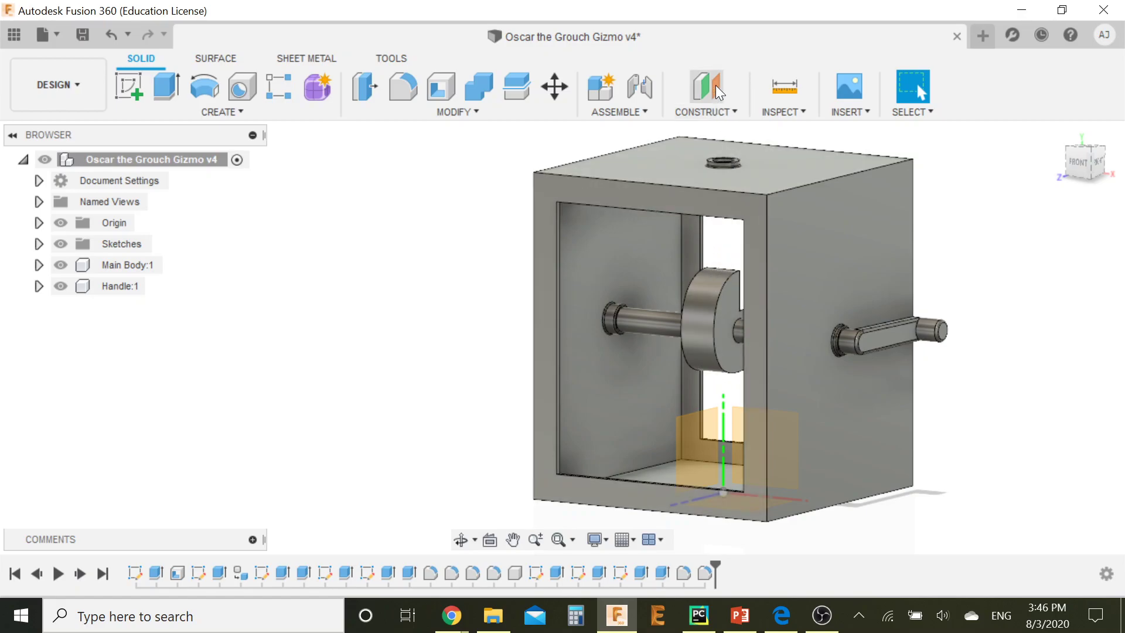
Start a sketch on the flat ring face of the collar on top of the box.
scroll(578, 291, "down", 3)
middle_click_drag(505, 292, 463, 463)
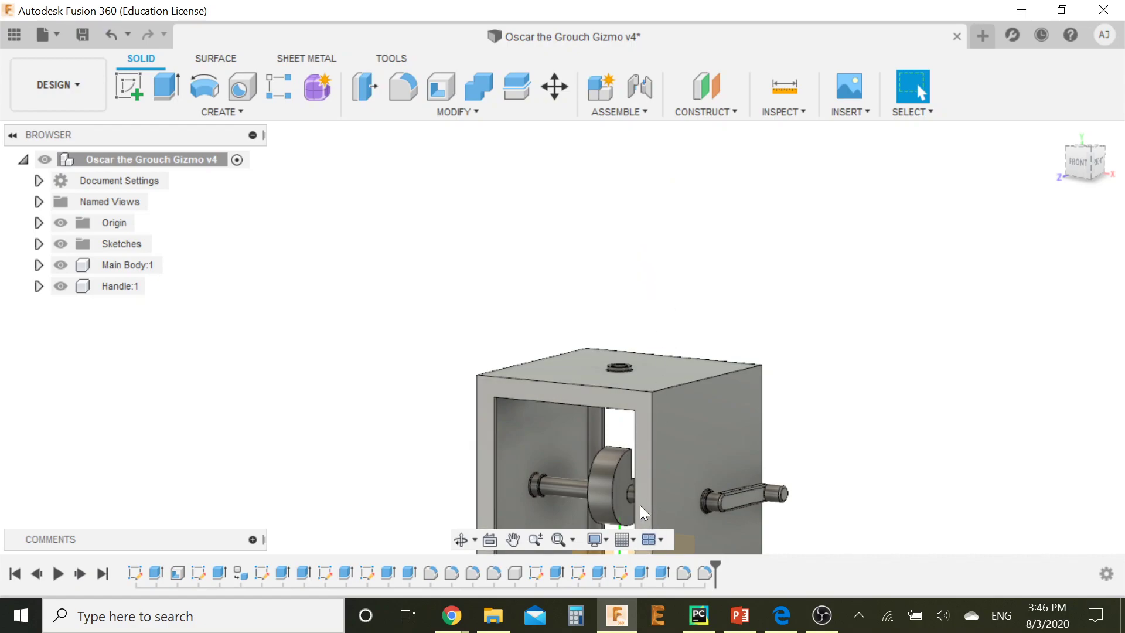
scroll(909, 344, "down", 2)
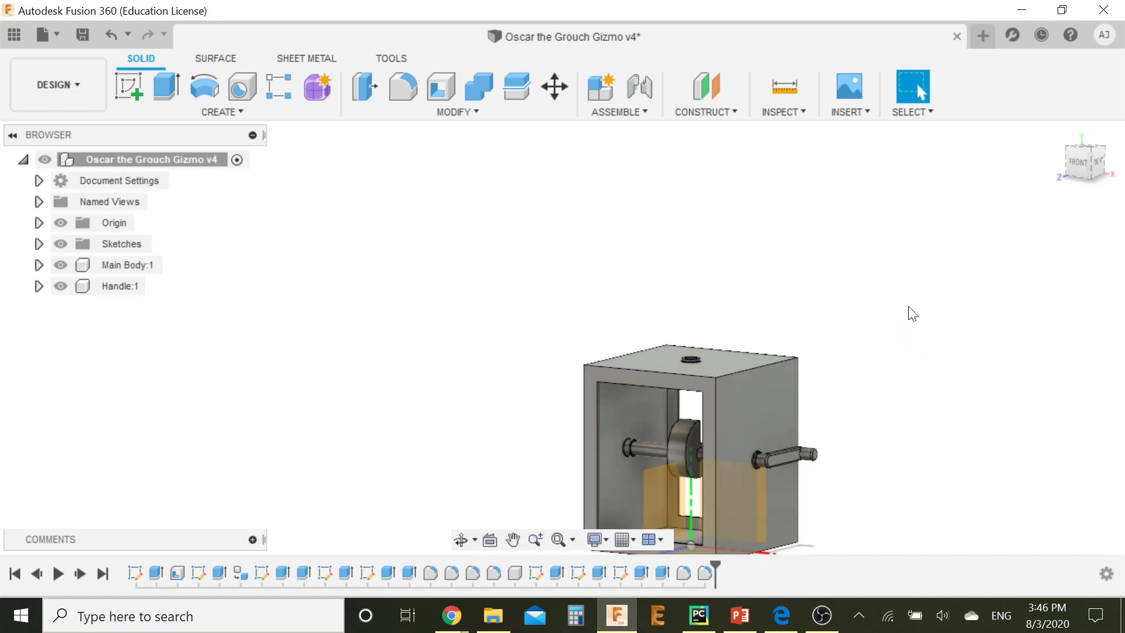
key("F4")
left_click_drag(895, 334, 891, 424)
key("Escape")
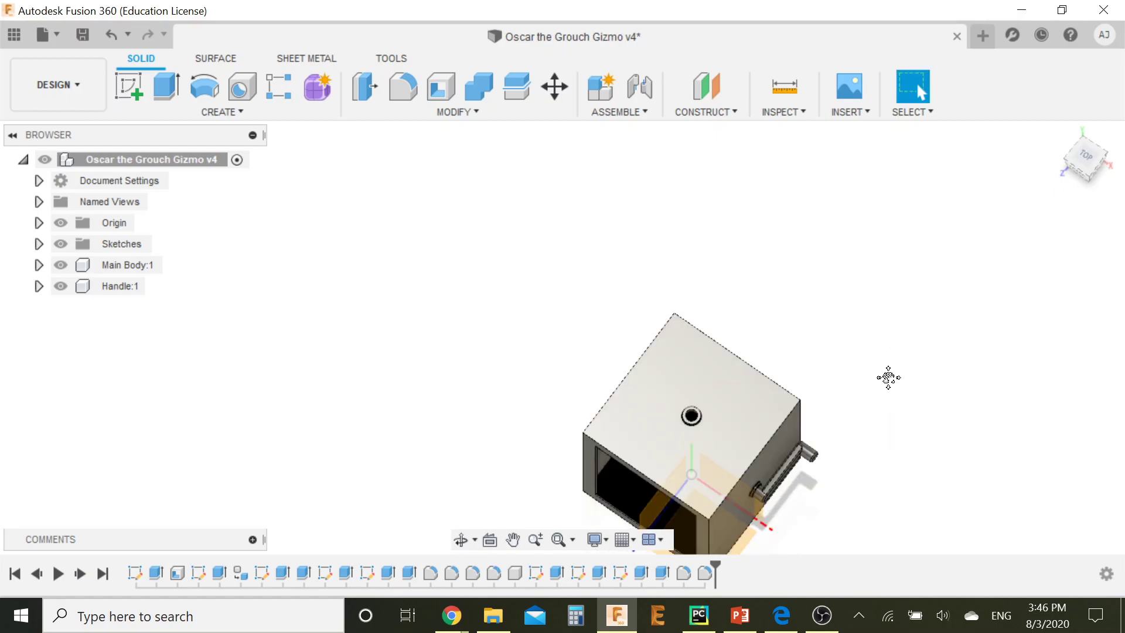
scroll(722, 267, "up", 4)
scroll(722, 267, "up", 5)
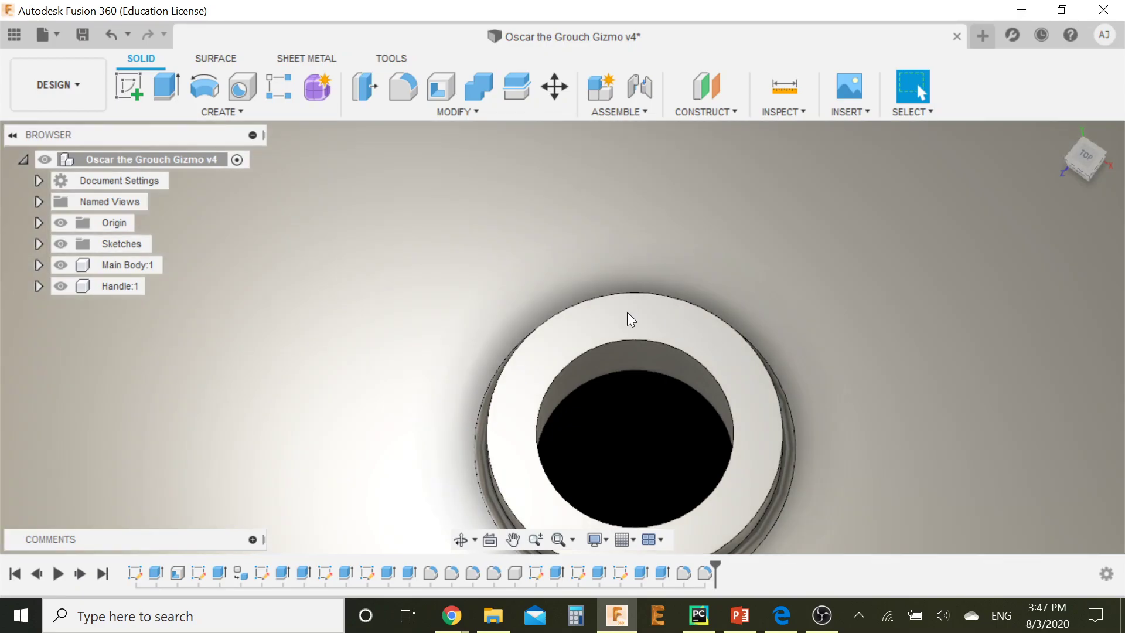
left_click(627, 312)
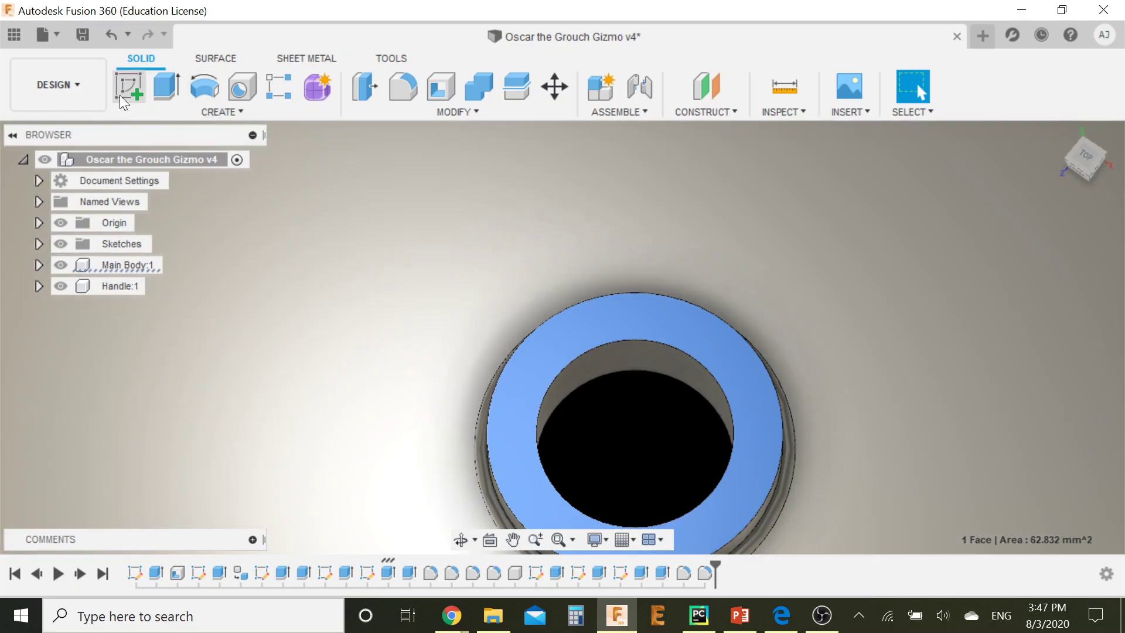
left_click(120, 95)
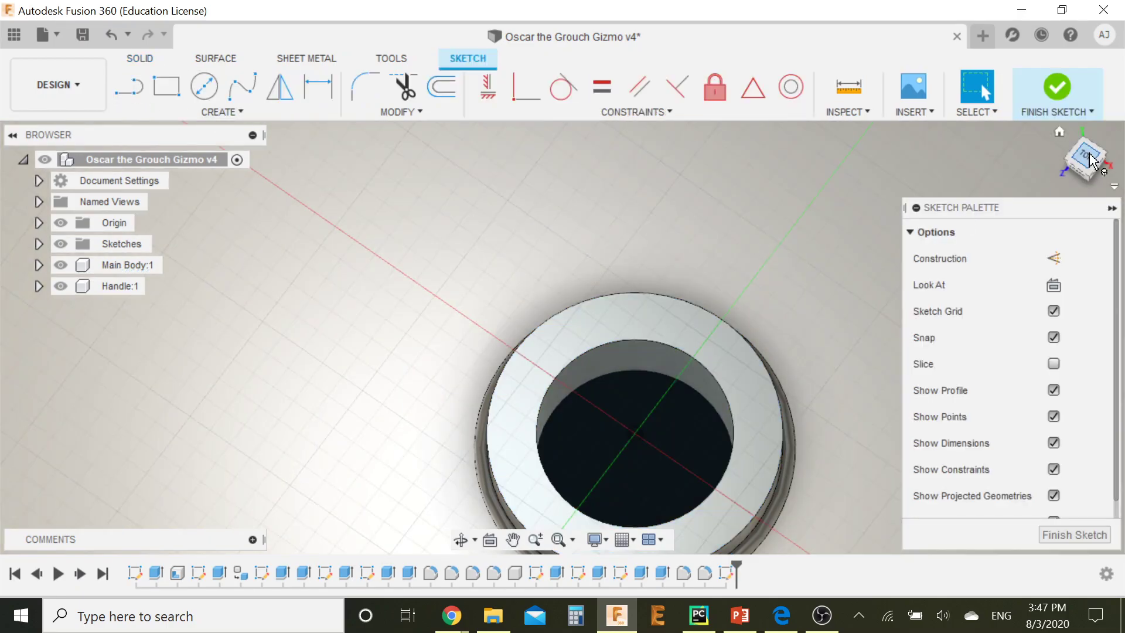
Draw a 7.5 mm diameter circle centred in the collar's hole.
left_click(1085, 156)
scroll(799, 328, "down", 4)
middle_click_drag(800, 329, 576, 135)
scroll(673, 301, "up", 6)
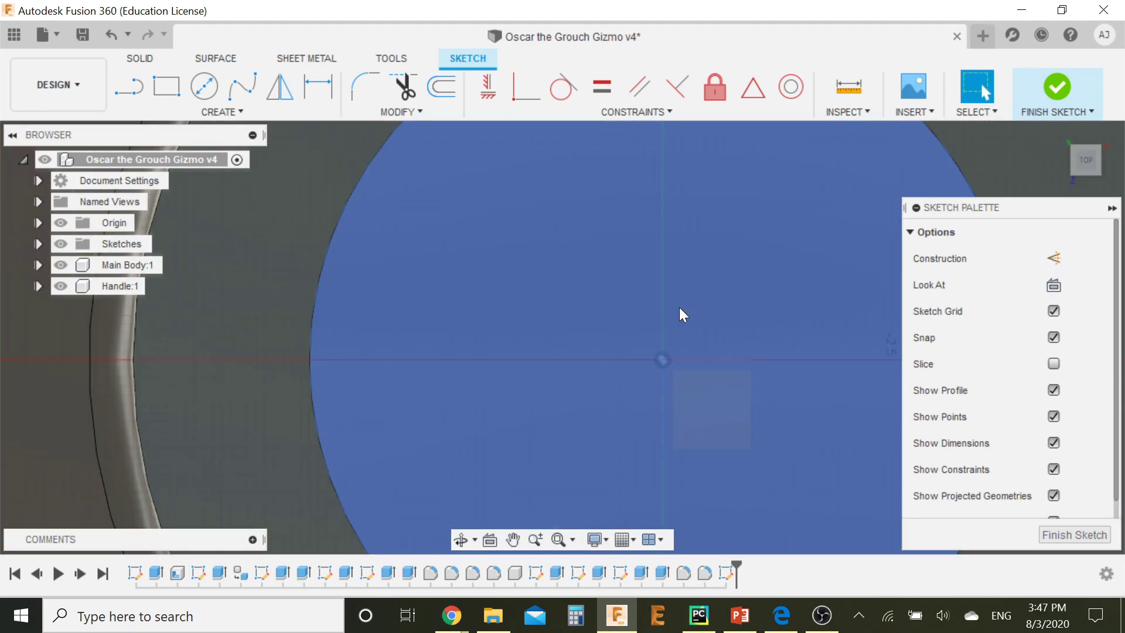
scroll(681, 309, "down", 2)
scroll(687, 321, "down", 3)
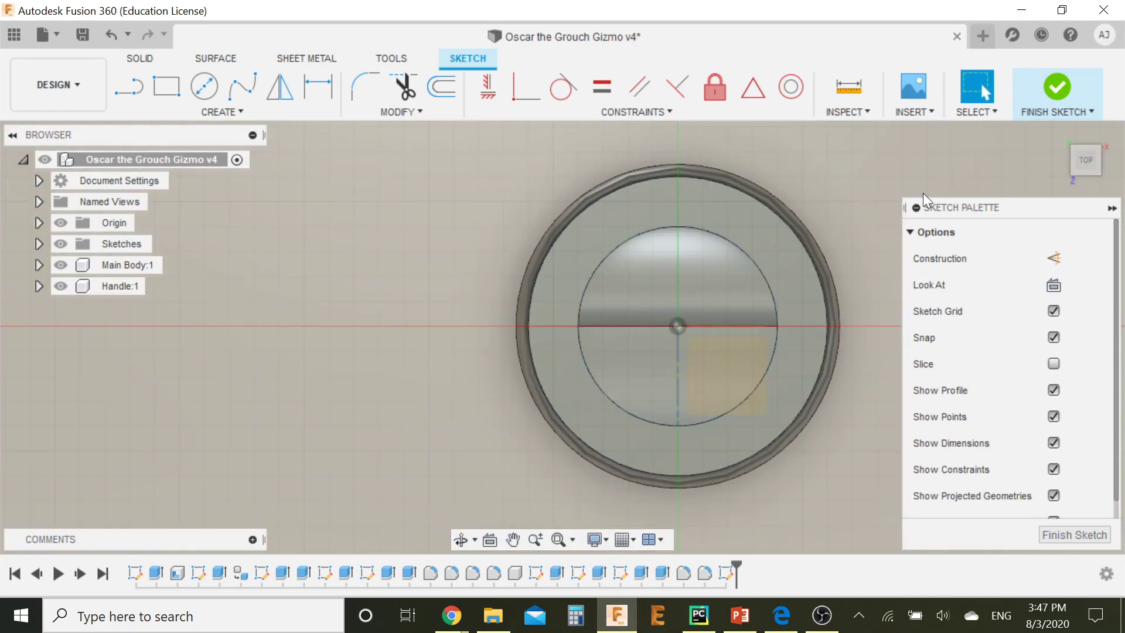
key("c")
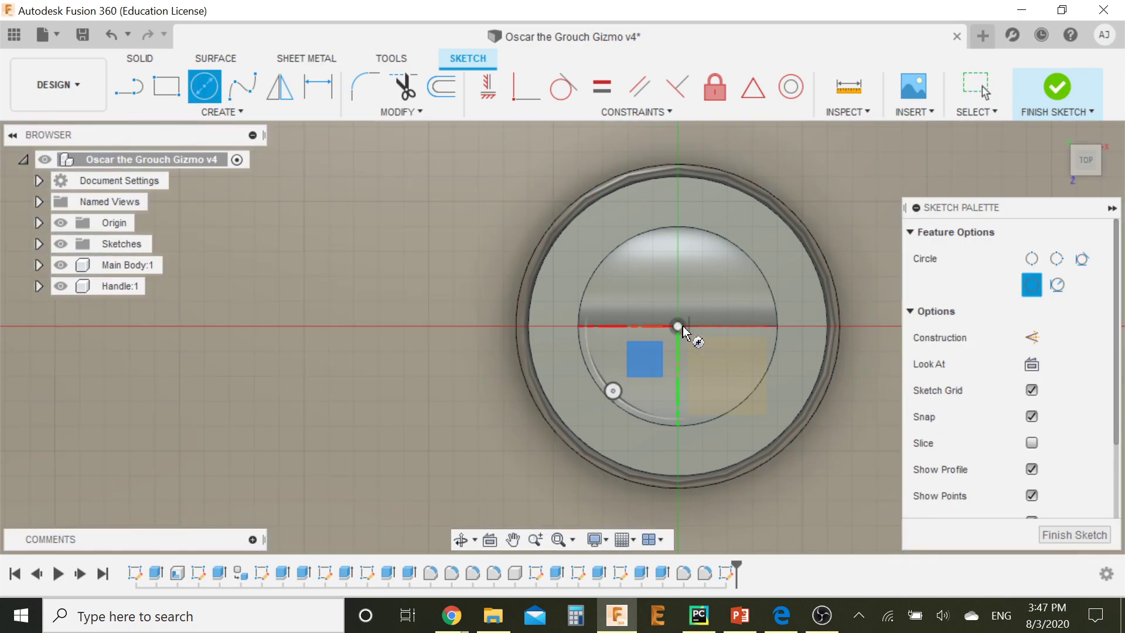
left_click(678, 326)
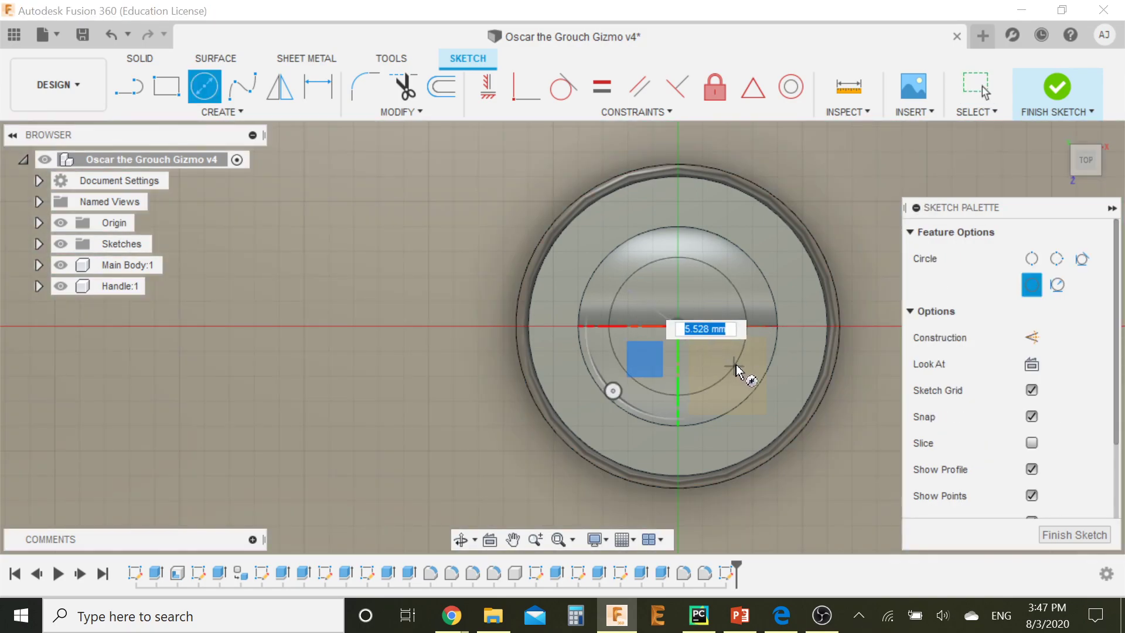
type("7")
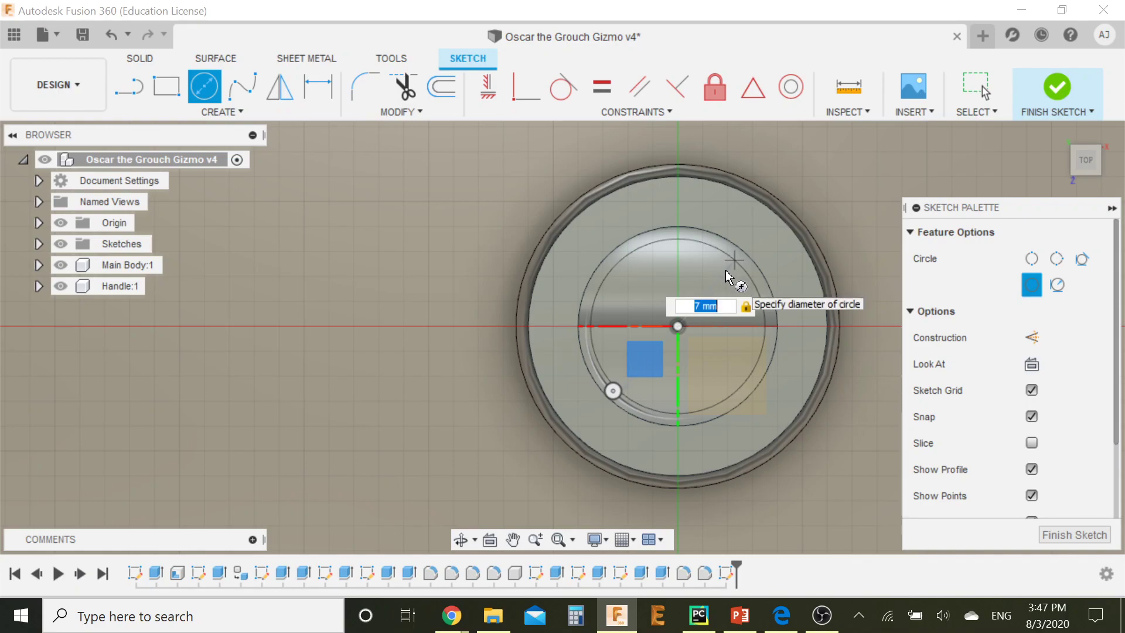
type("5")
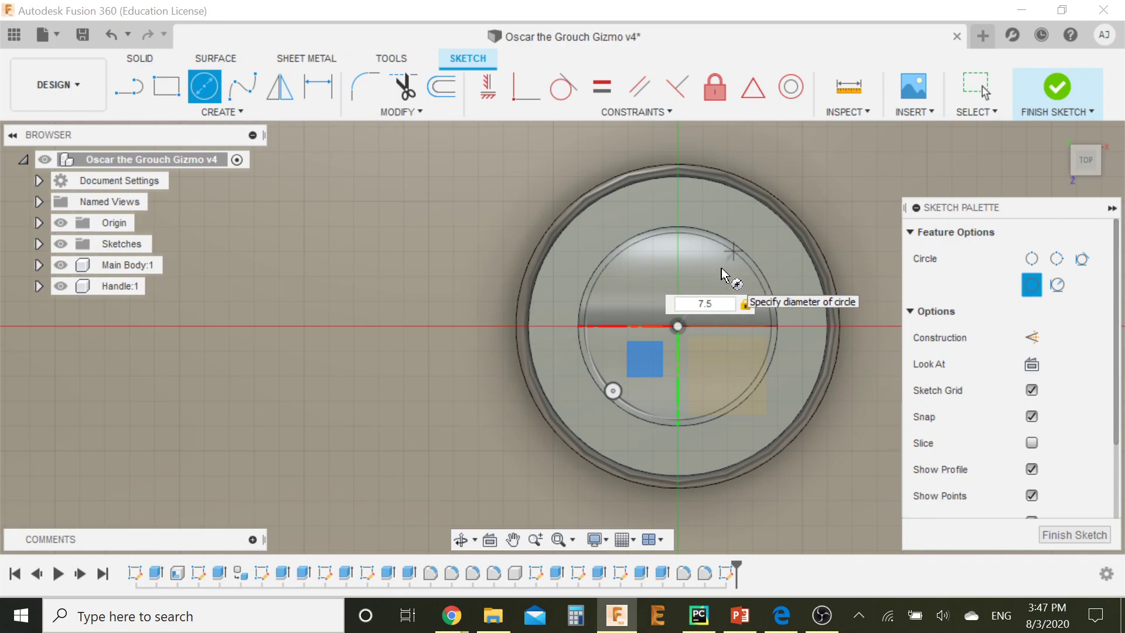
key("Return")
key("Escape")
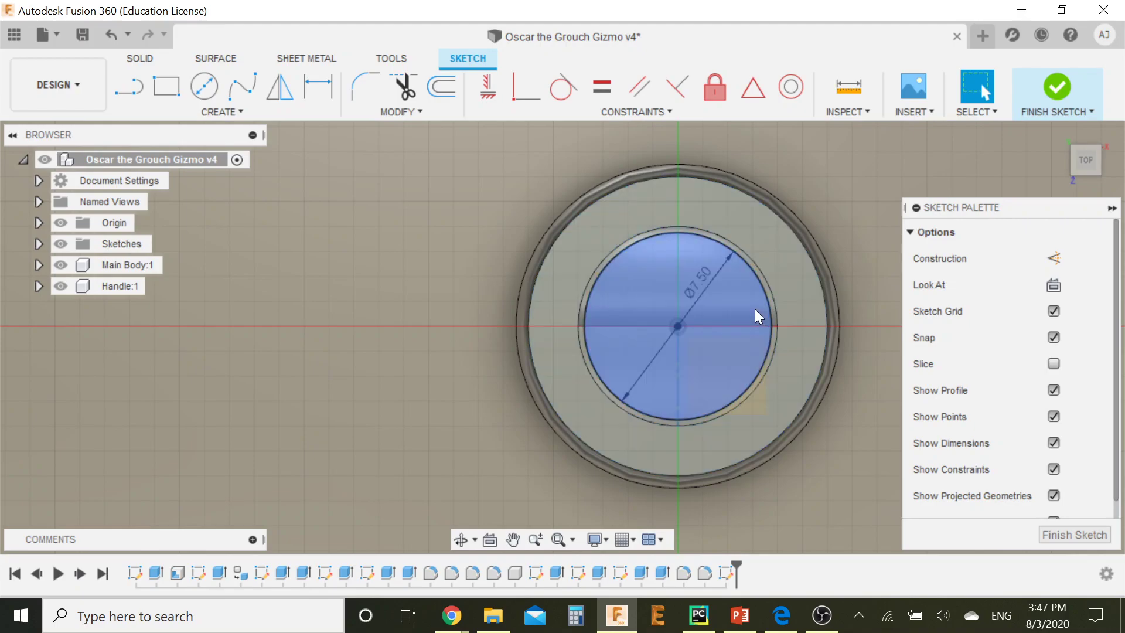
Begin extruding the 7.5 mm circle in two directions, extending Side 2 downward 30 mm toward the cam.
key("e")
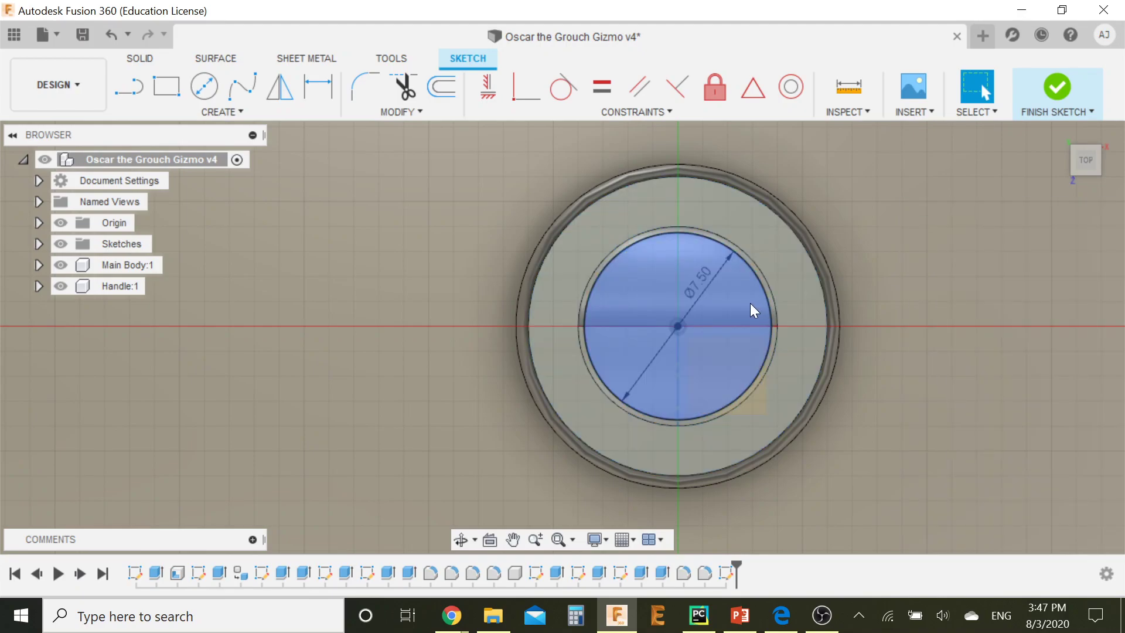
left_click(733, 321)
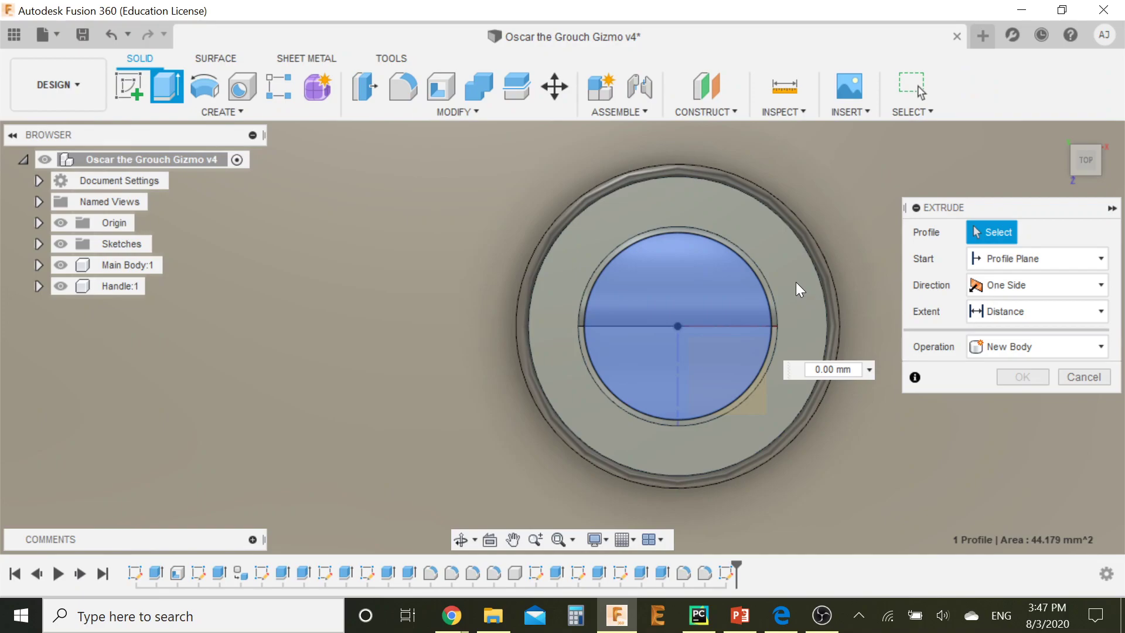
scroll(861, 216, "down", 4)
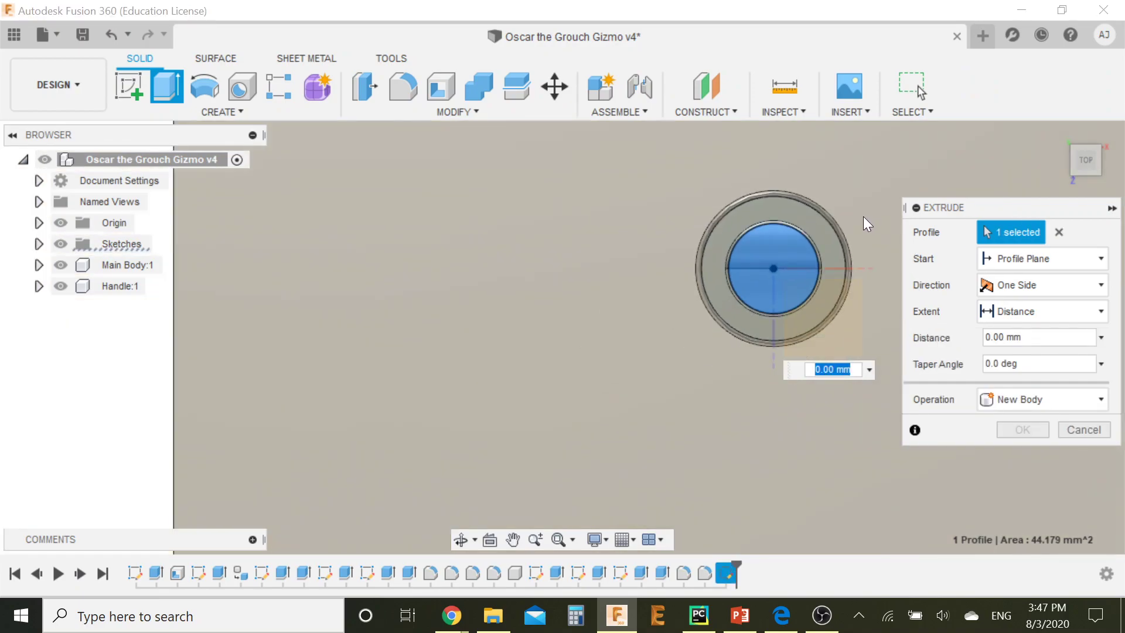
middle_click_drag(873, 218, 842, 176, "shift")
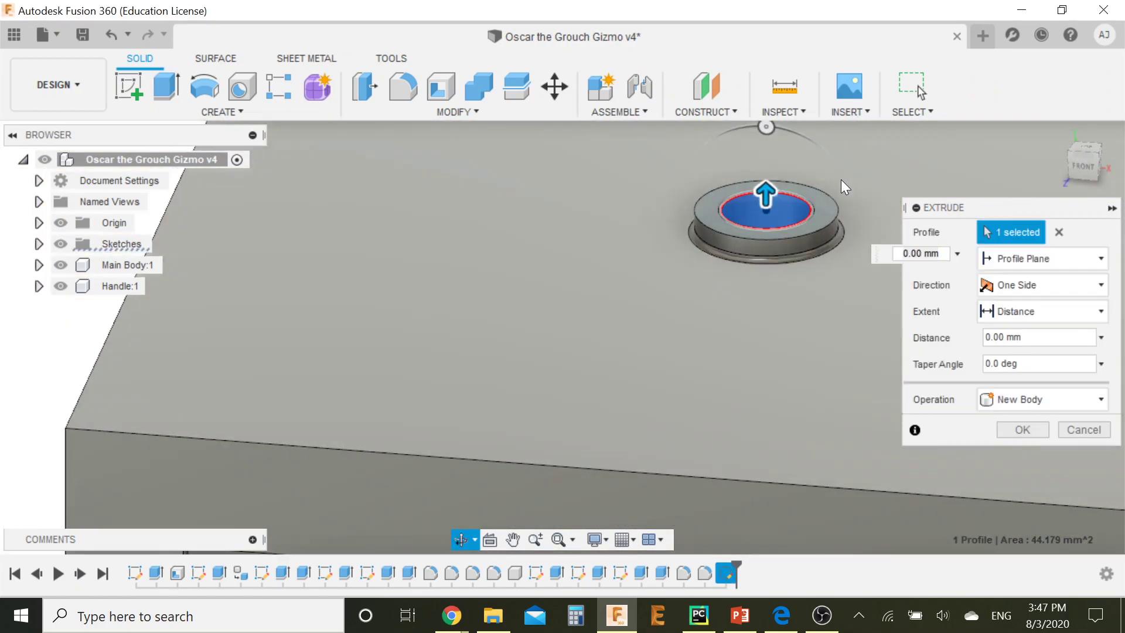
scroll(762, 299, "down", 5)
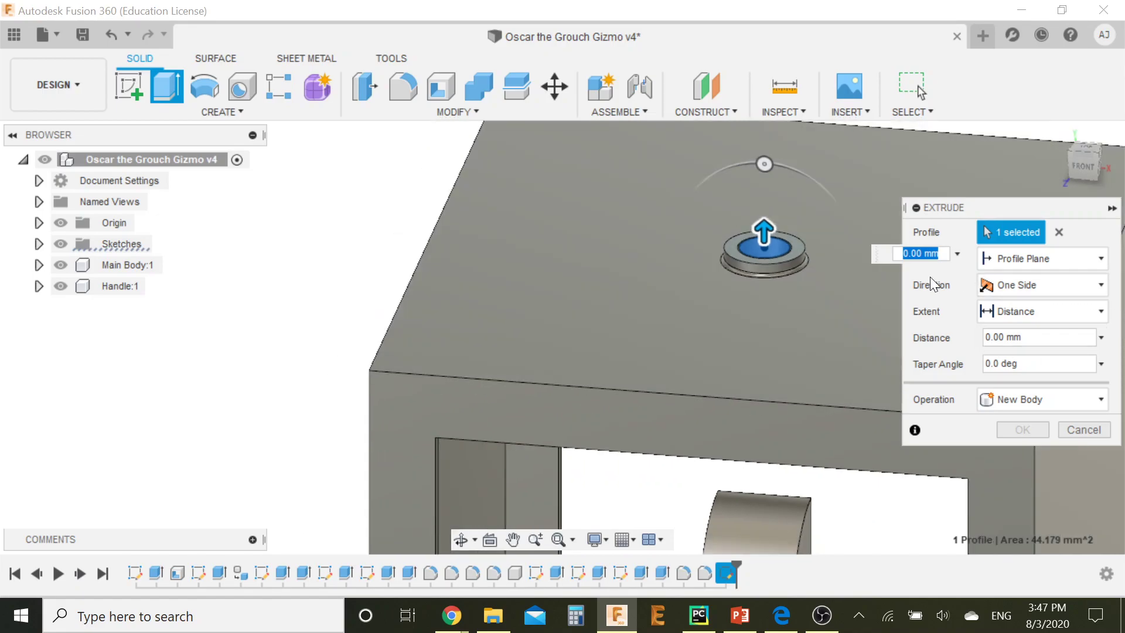
scroll(859, 288, "down", 3)
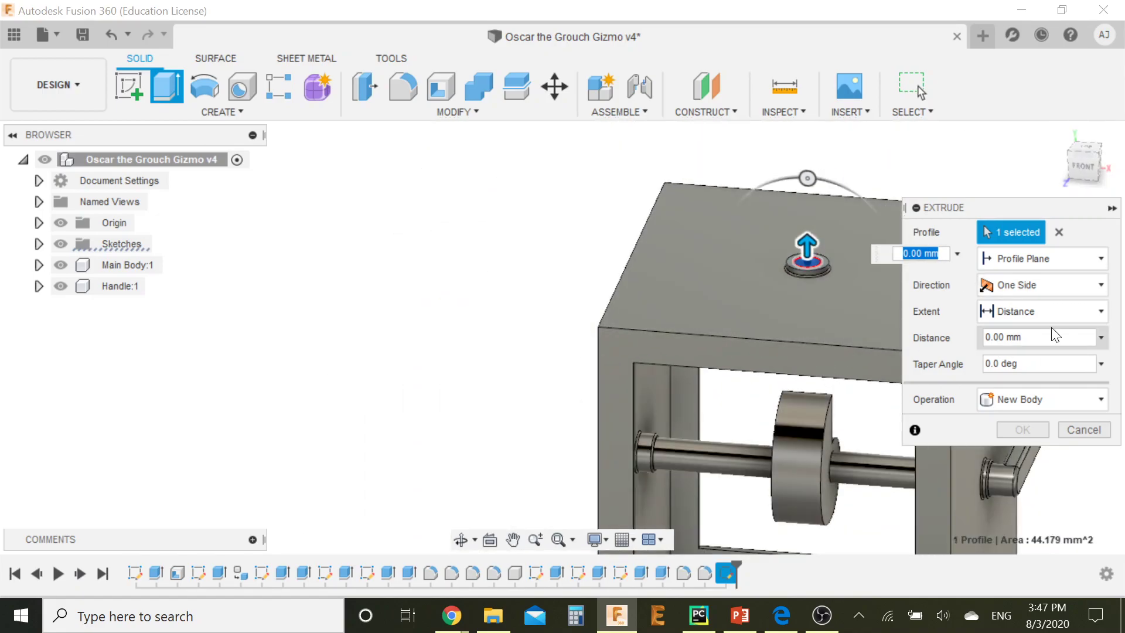
left_click(1066, 284)
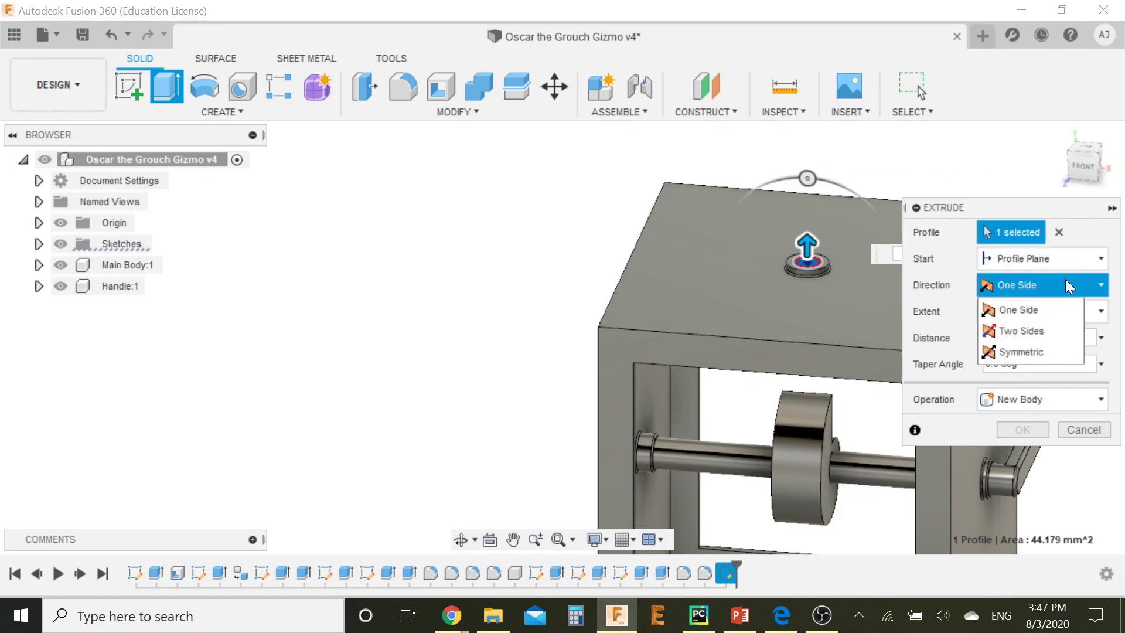
left_click(1041, 331)
left_click_drag(807, 279, 822, 388)
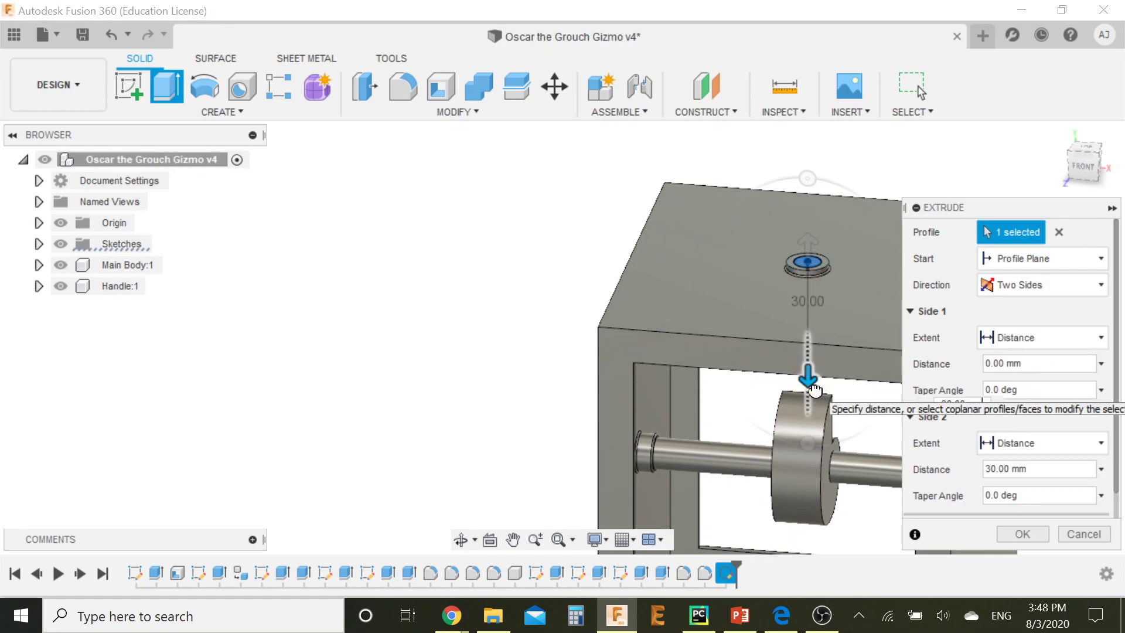
Lengthen the downward side of the extrusion to 39.8 mm, stopping just above the cam.
middle_click_drag(912, 432, 878, 376, "shift")
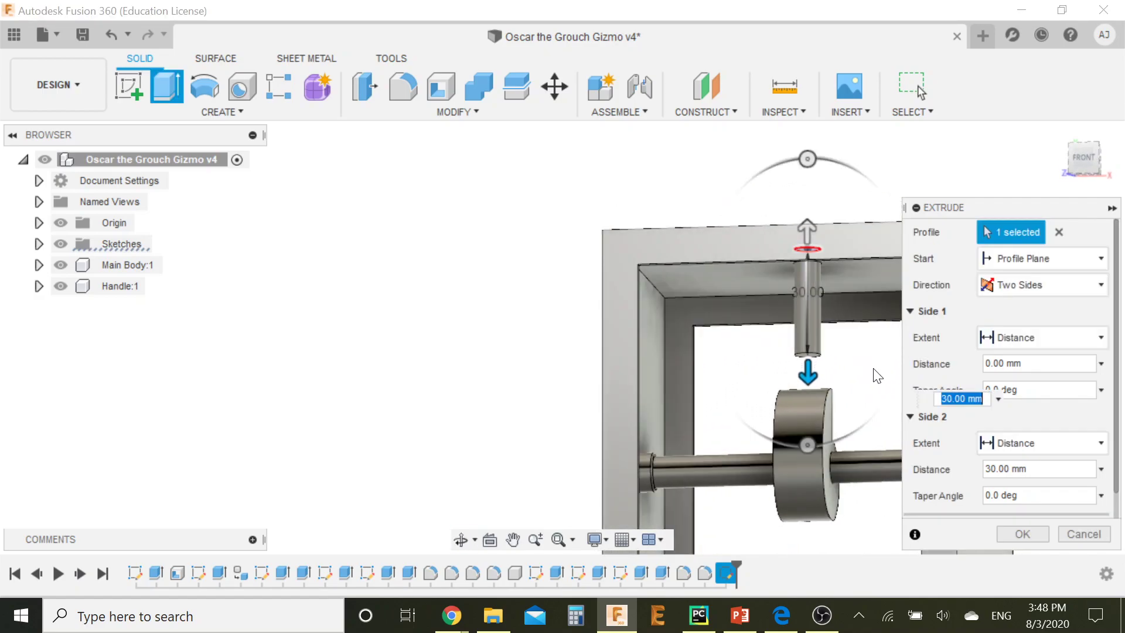
left_click(1084, 157)
scroll(821, 448, "up", 5)
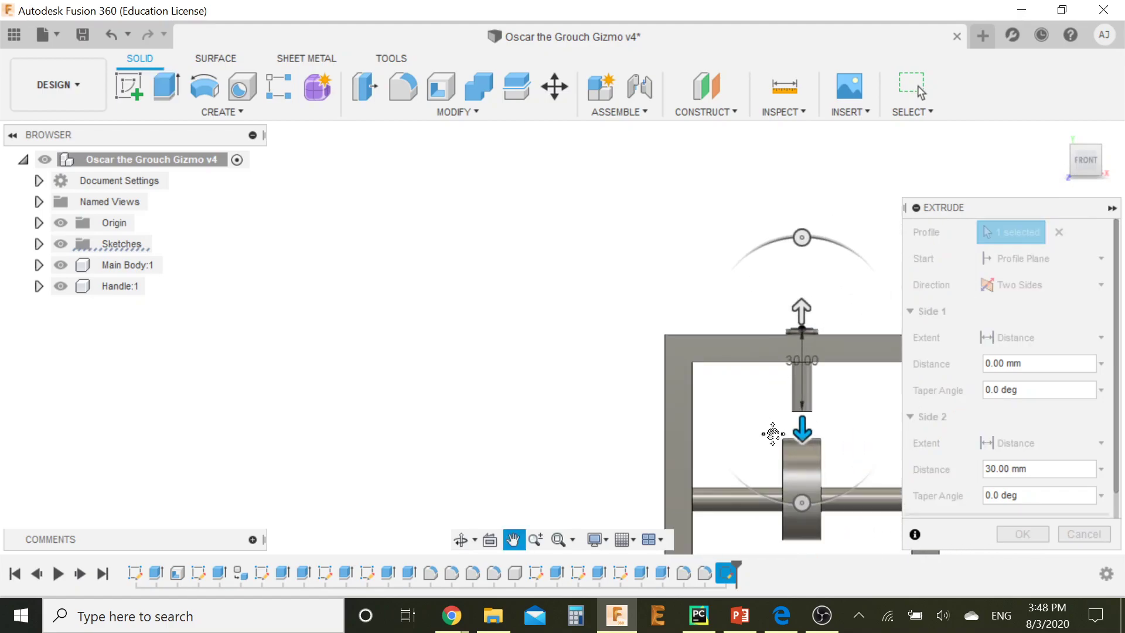
left_click_drag(792, 371, 794, 438)
scroll(817, 438, "up", 1)
scroll(817, 438, "up", 5)
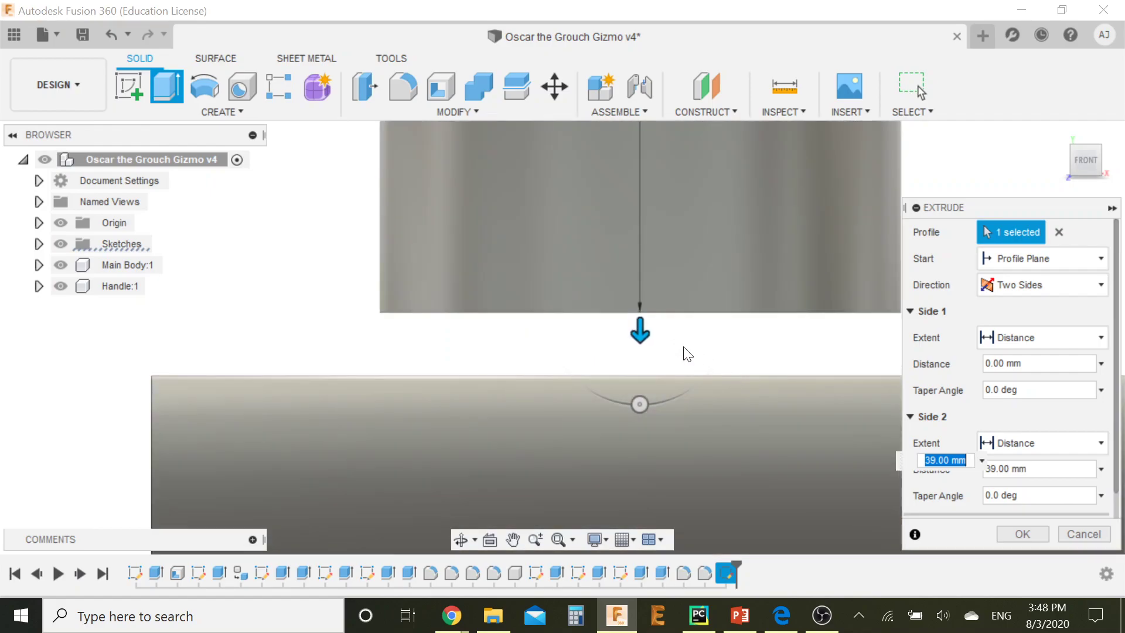
left_click_drag(640, 329, 641, 388)
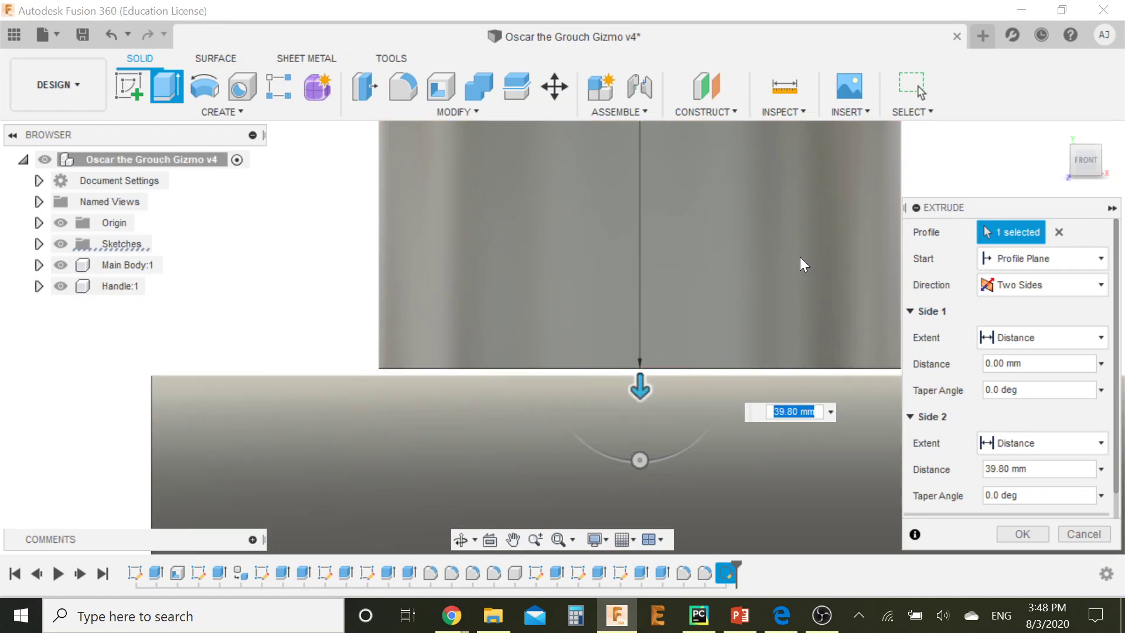
left_click(1021, 534)
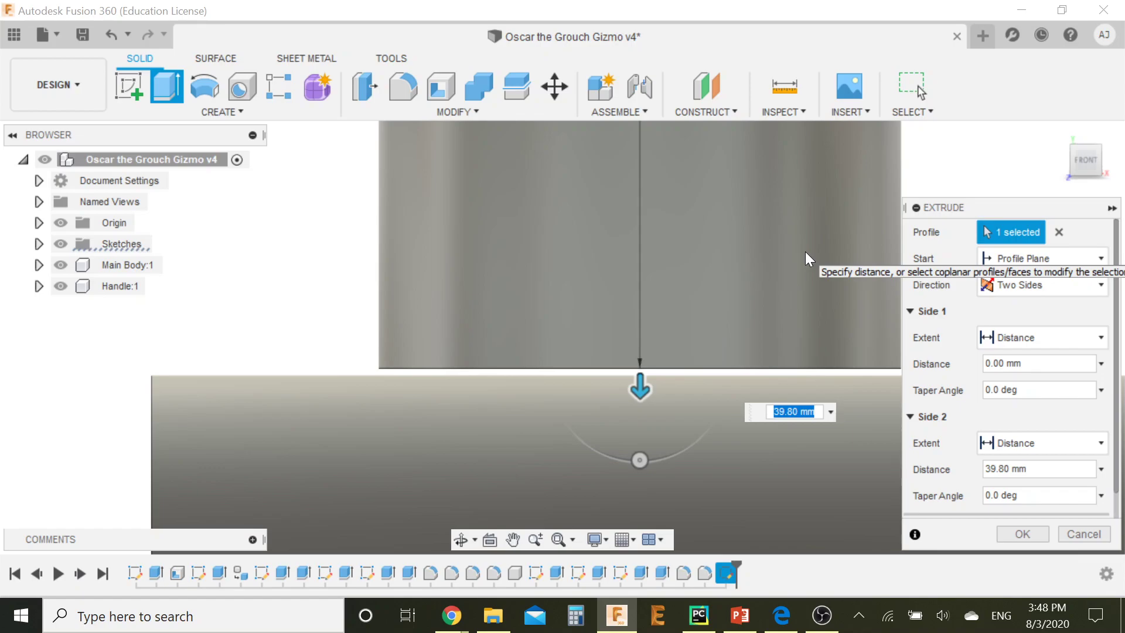
Set the upward side of the extrusion to 80.2 mm and create the rod as a new body.
scroll(805, 270, "down", 5)
middle_click_drag(792, 248, 673, 631)
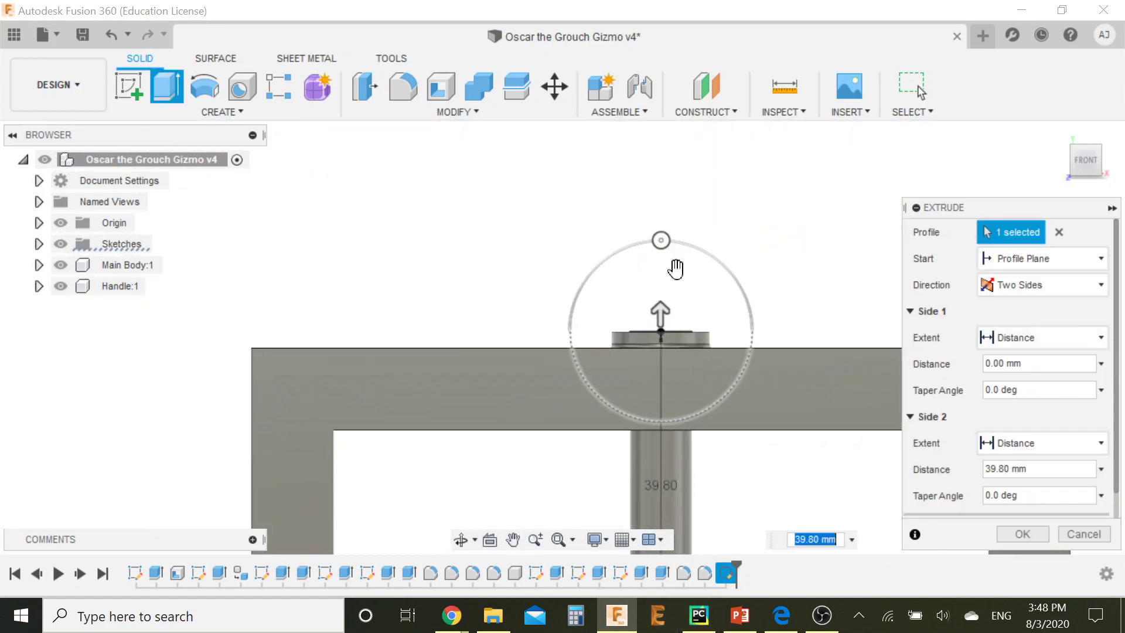
left_click(660, 309)
left_click_drag(658, 309, 662, 231)
type("8")
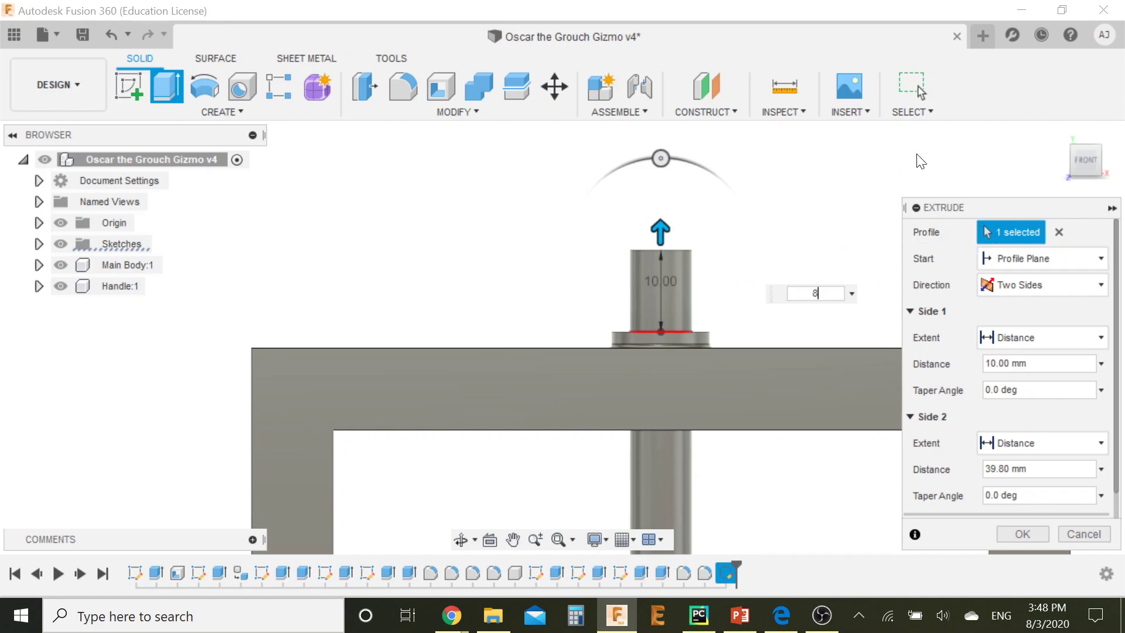
type("0.2")
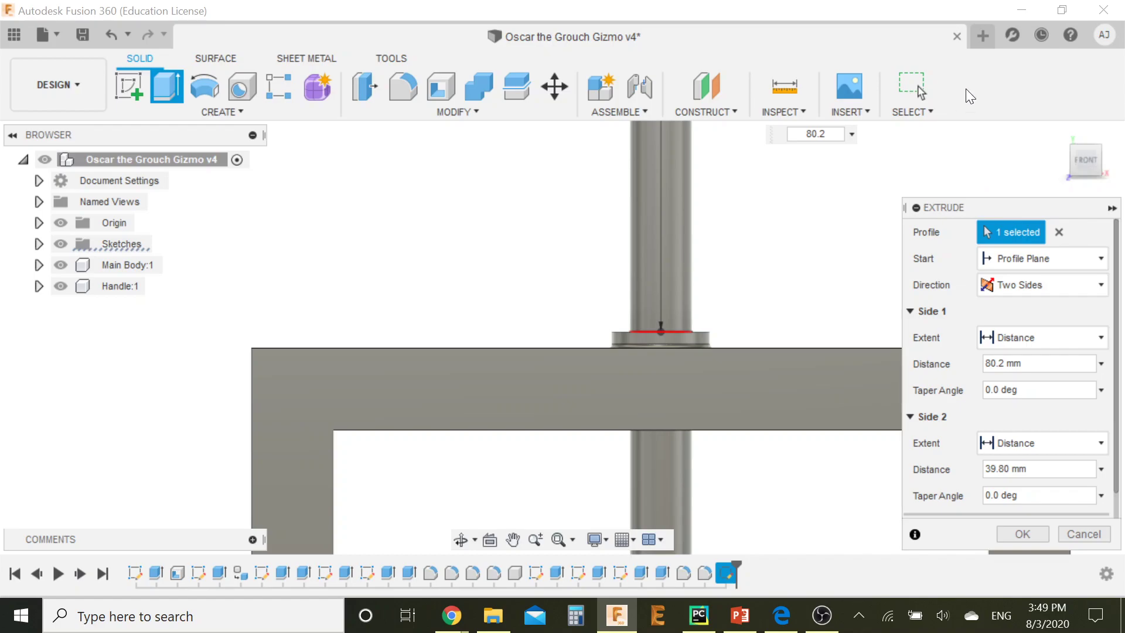
scroll(782, 258, "down", 4)
scroll(782, 258, "down", 3)
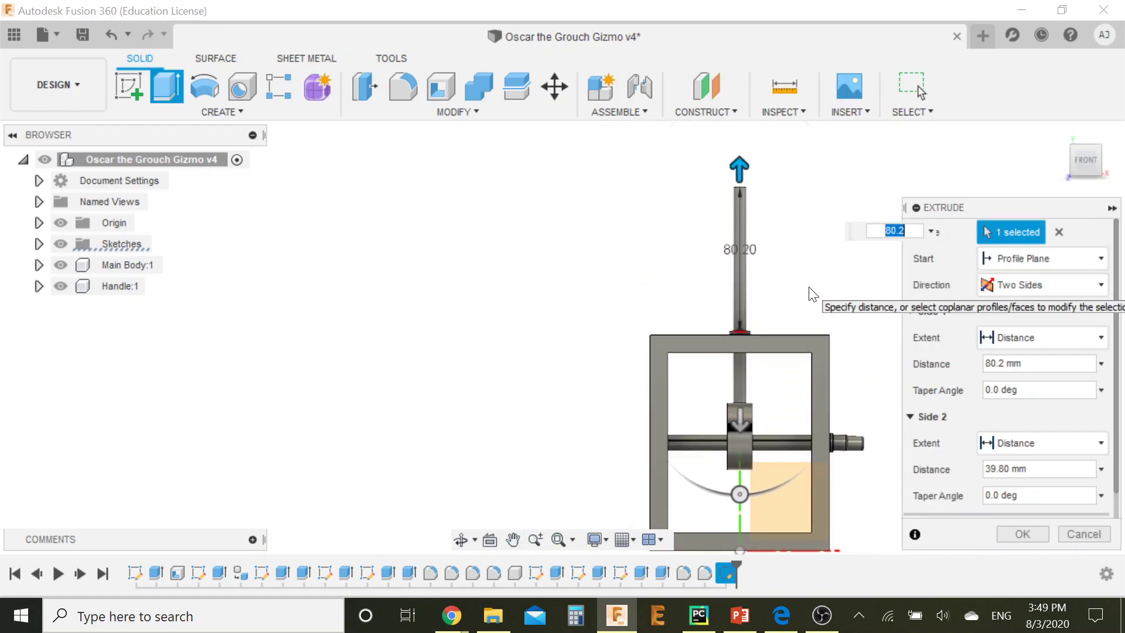
key("Return")
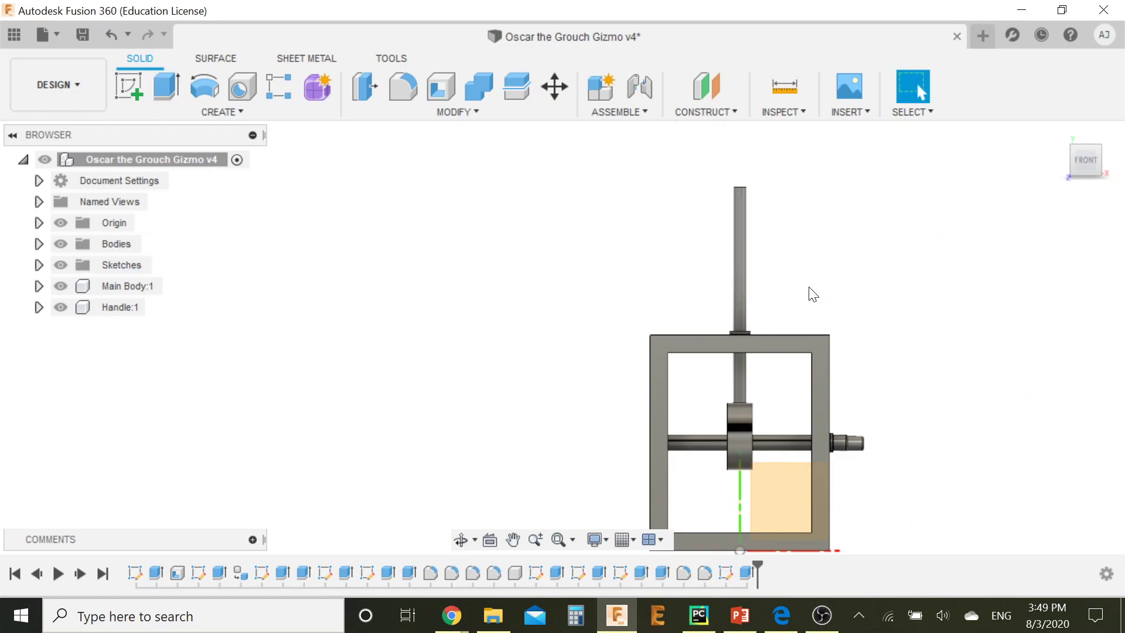
Round the rod's lower end just above the cam with a 3.75 mm constant-radius fillet on its bottom edge.
middle_click_drag(915, 326, 926, 381, "shift")
scroll(719, 209, "up", 8)
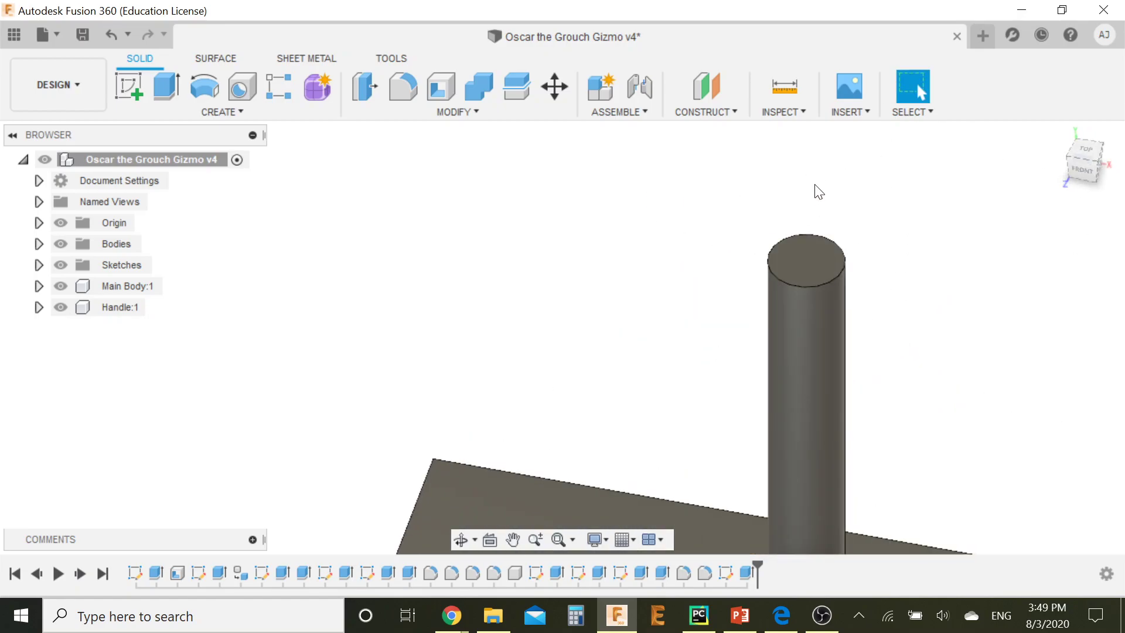
scroll(823, 174, "down", 4)
scroll(984, 306, "down", 3)
middle_click_drag(935, 182, 943, 247, "shift")
scroll(792, 169, "up", 6)
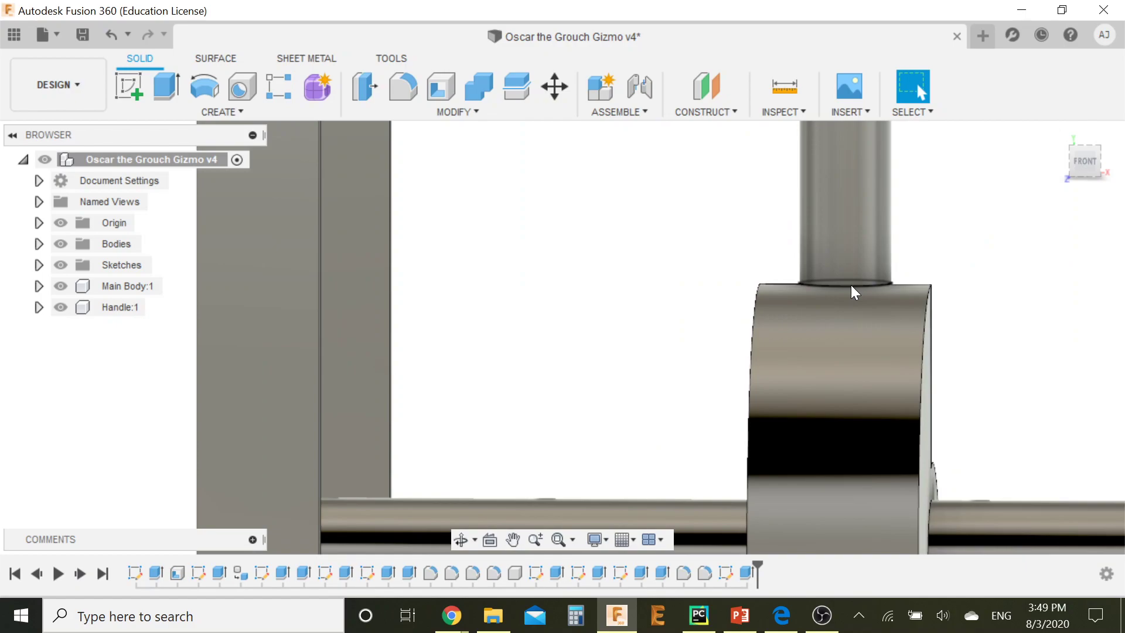
scroll(857, 288, "up", 2)
scroll(862, 290, "up", 3)
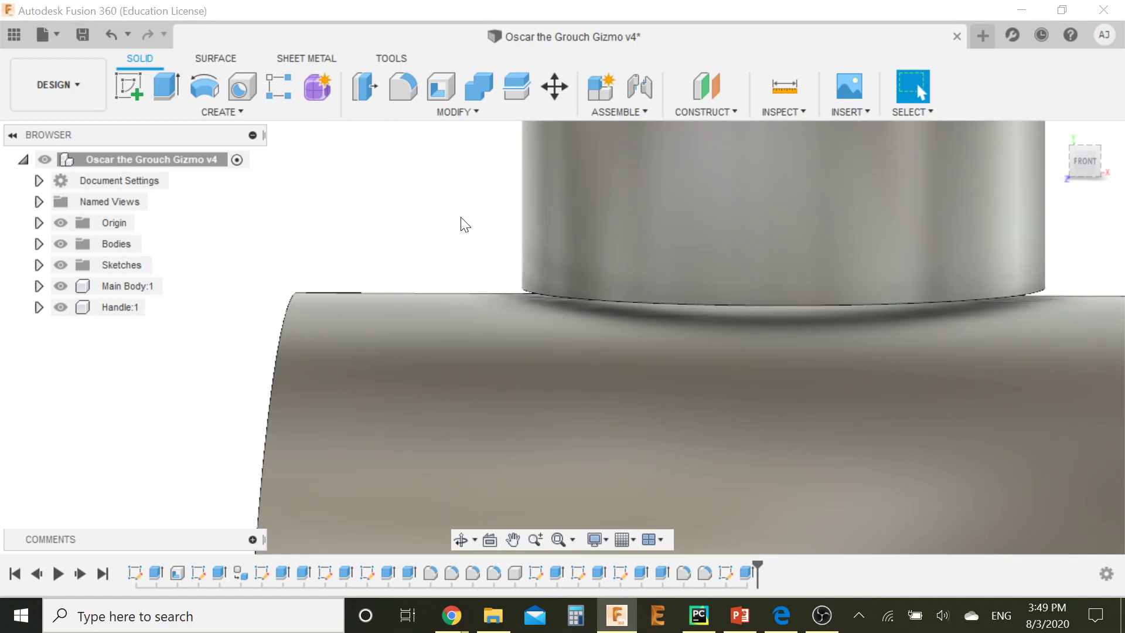
key("f")
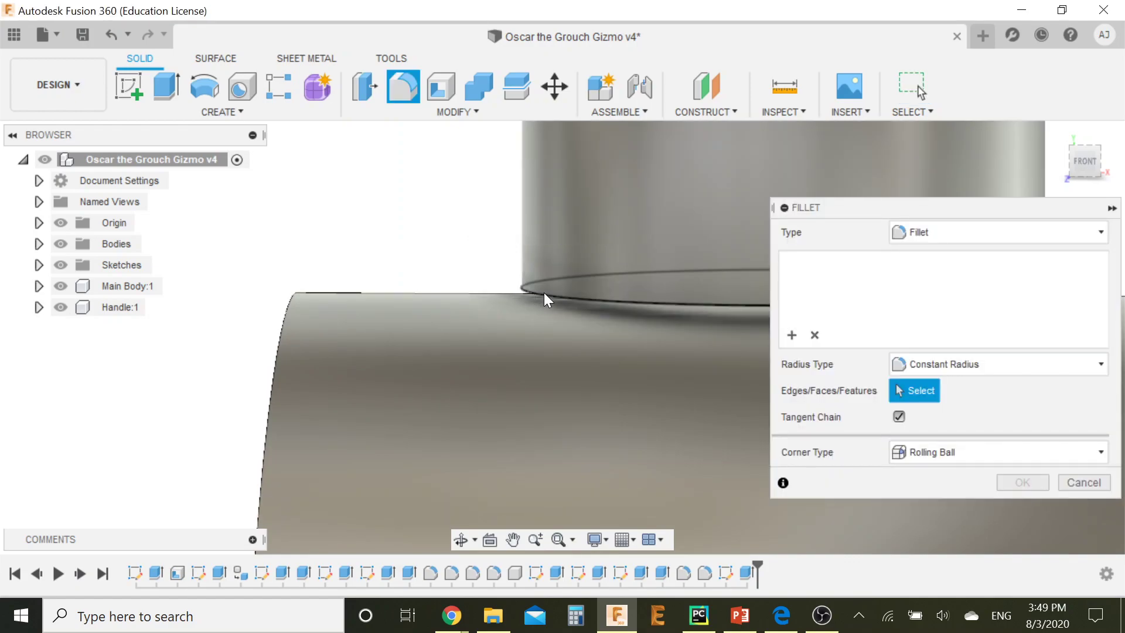
left_click(544, 293)
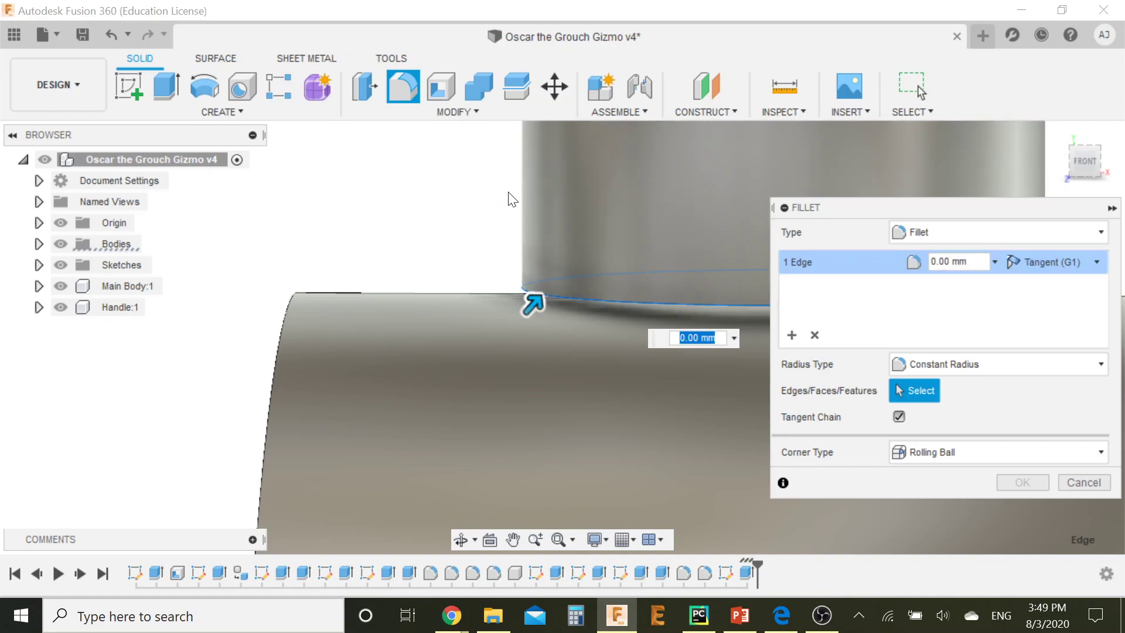
type("3")
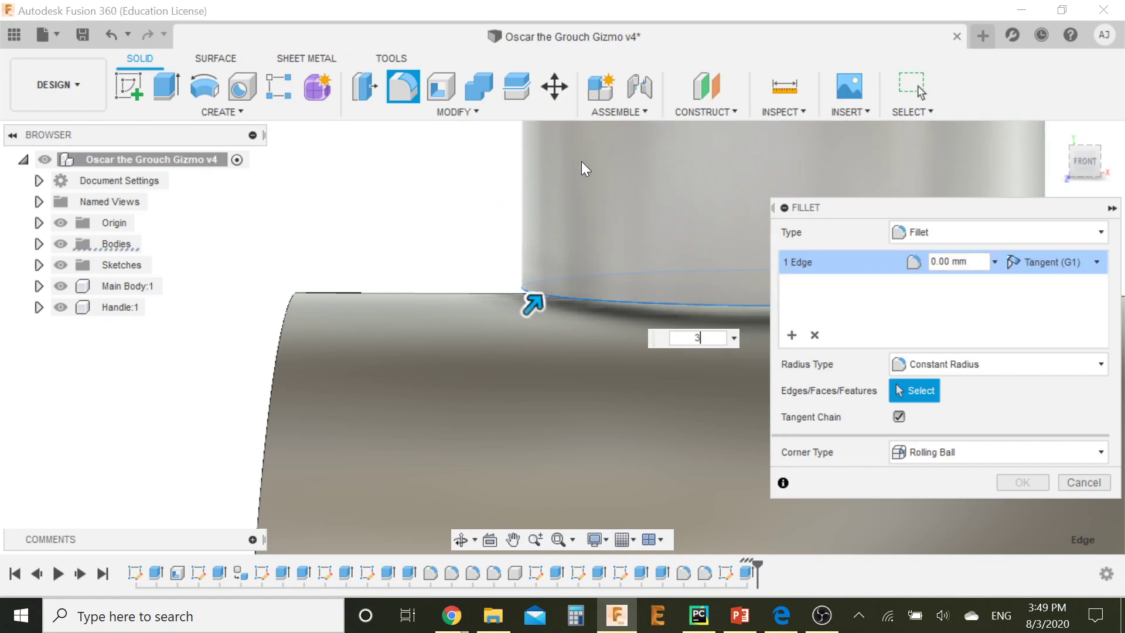
type(".75")
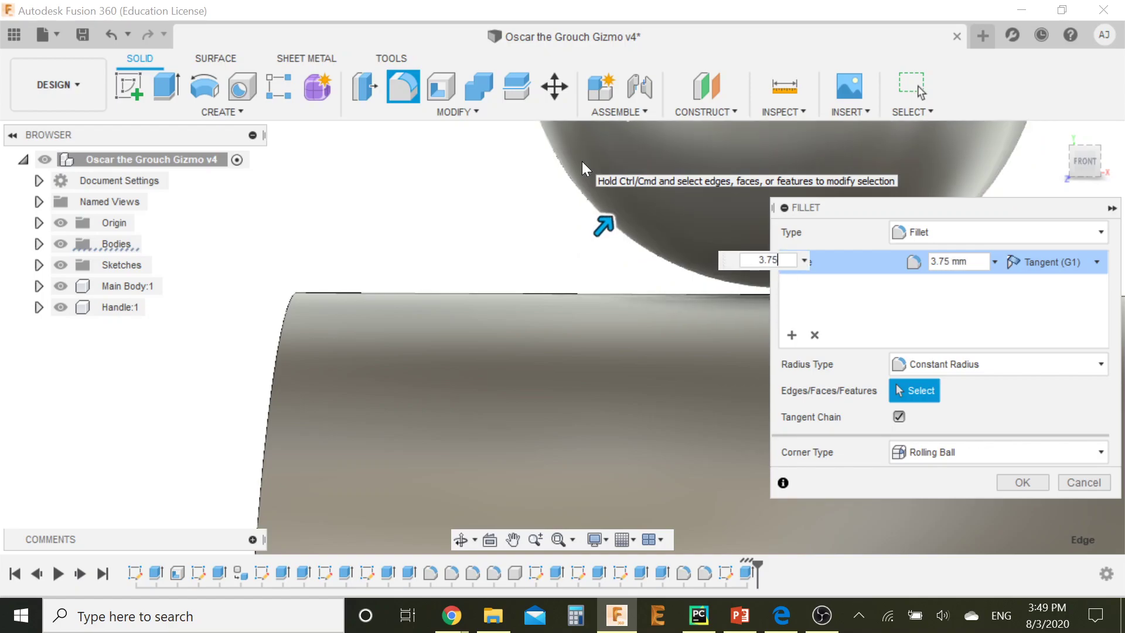
key("Return")
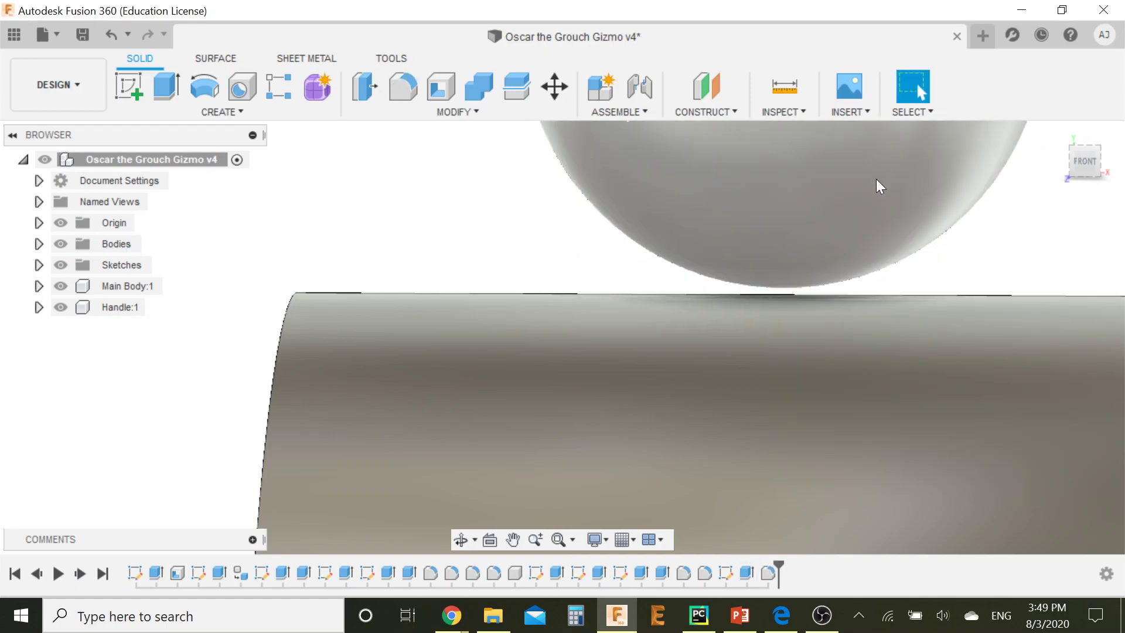
Inspect the rod's rounded tip above the cam and its fit through the top collar of the box.
scroll(878, 181, "down", 5)
middle_click_drag(931, 253, 786, 370, "shift")
scroll(887, 226, "down", 3)
scroll(783, 262, "down", 3)
middle_click_drag(829, 255, 825, 298, "shift")
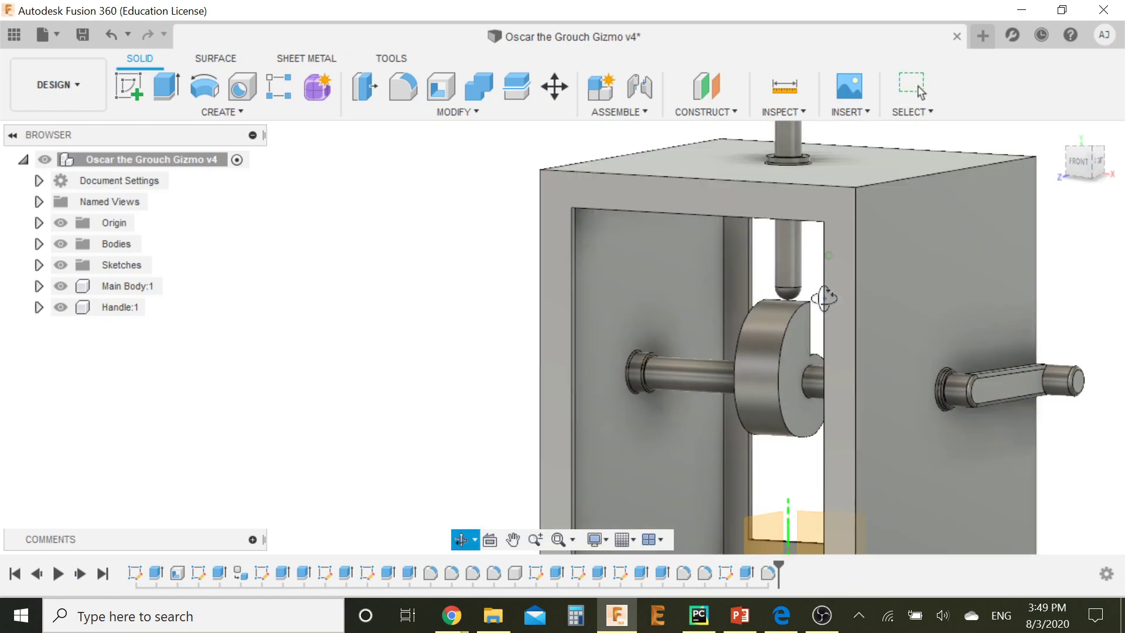
scroll(827, 281, "down", 5)
middle_click_drag(795, 393, 786, 446)
scroll(785, 446, "up", 2)
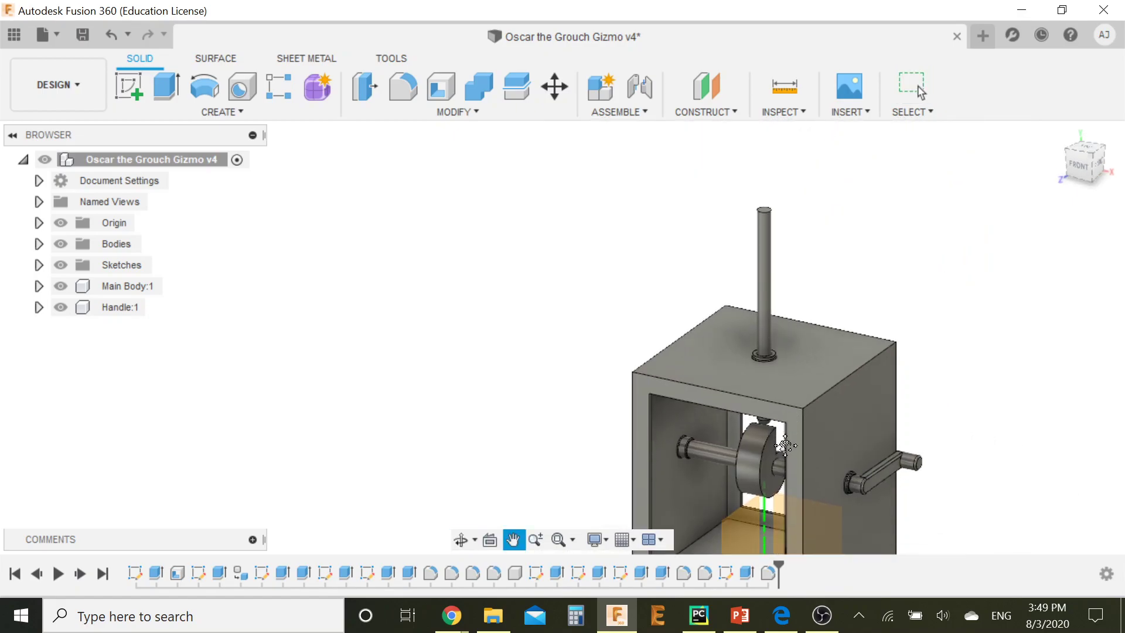
middle_click_drag(951, 406, 949, 375)
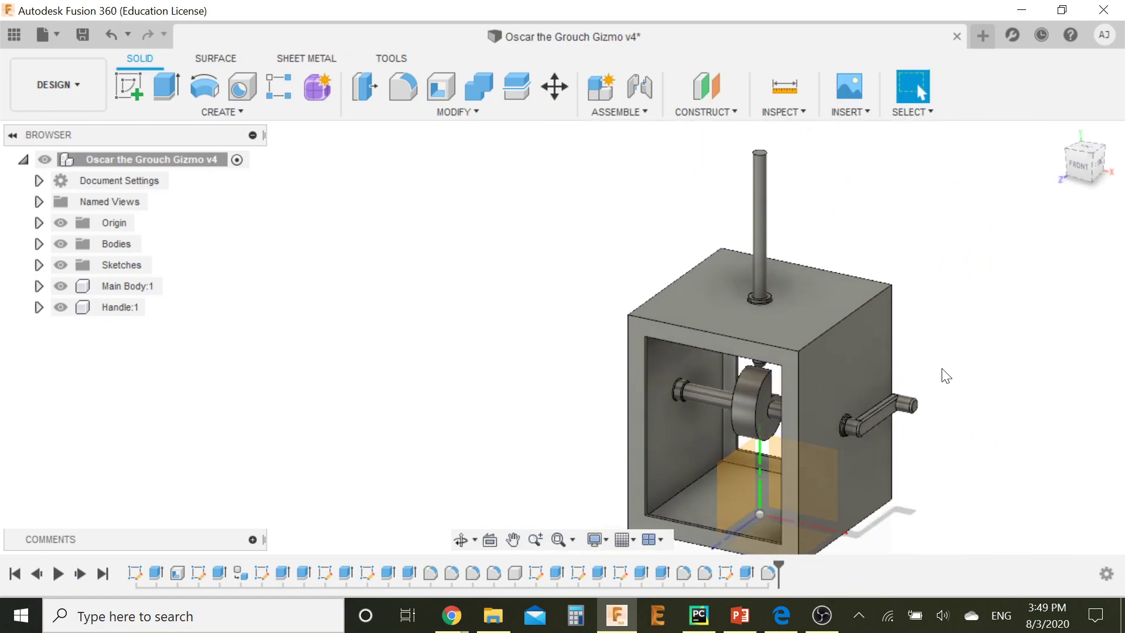
middle_click_drag(962, 327, 872, 326)
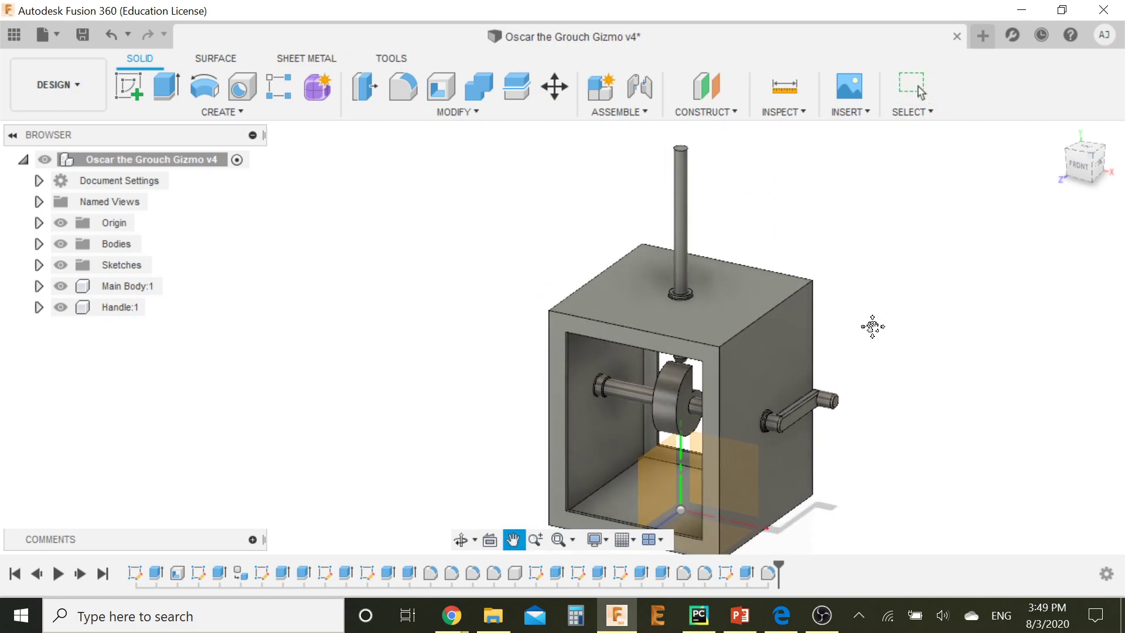
Convert the vertical rod's body into its own component.
left_click(674, 196)
left_click(768, 199)
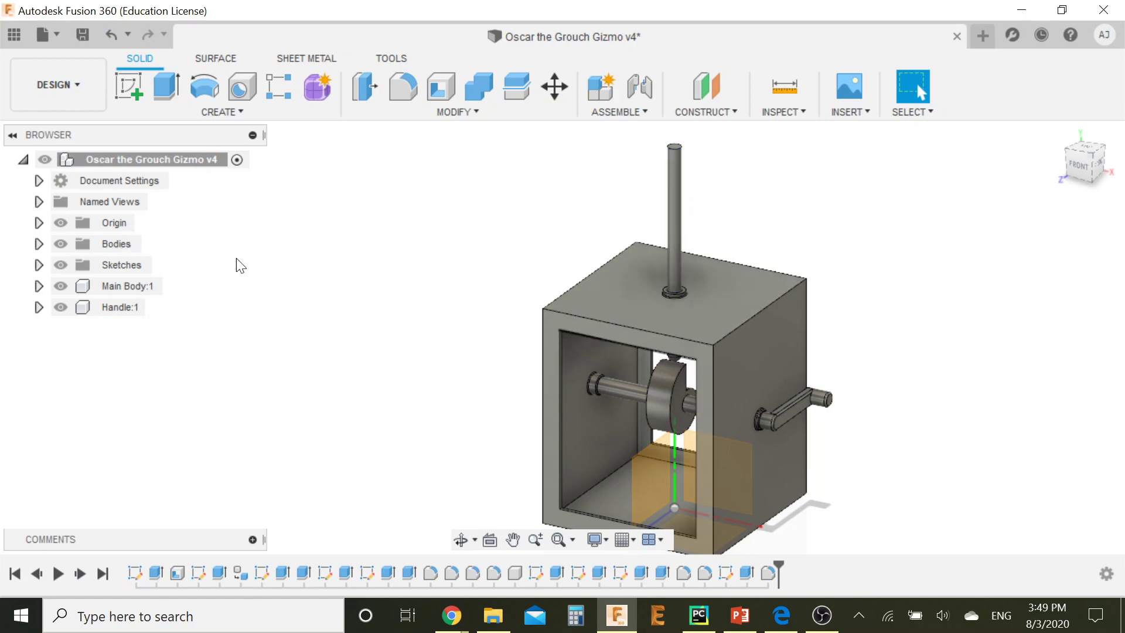
left_click(36, 244)
left_click(123, 265)
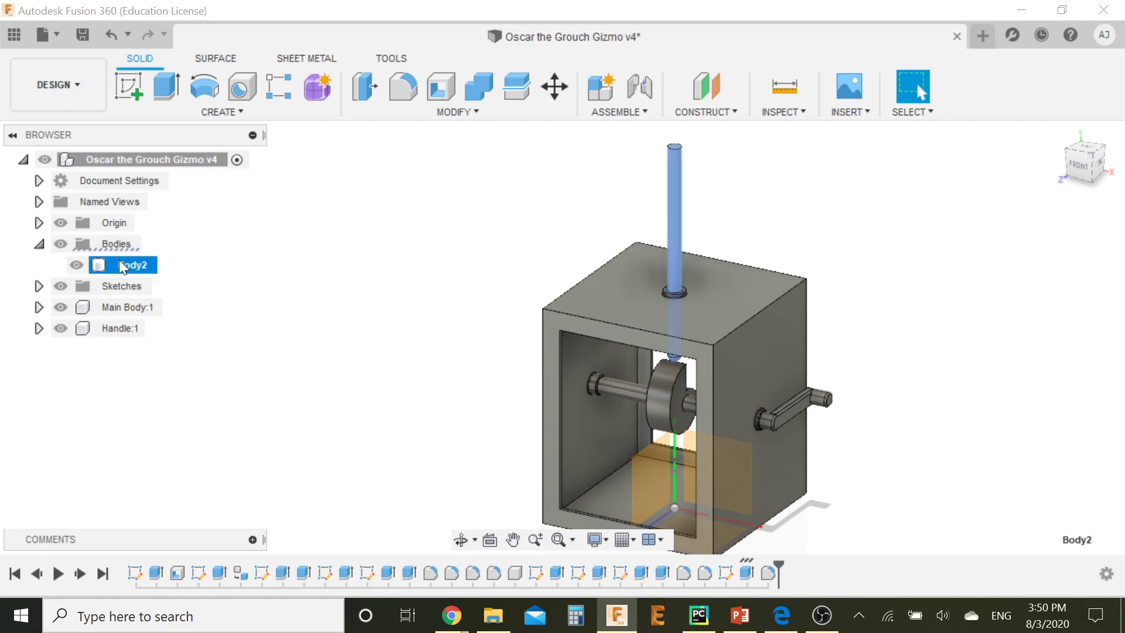
left_click(396, 273)
left_click(126, 265)
left_click(269, 266)
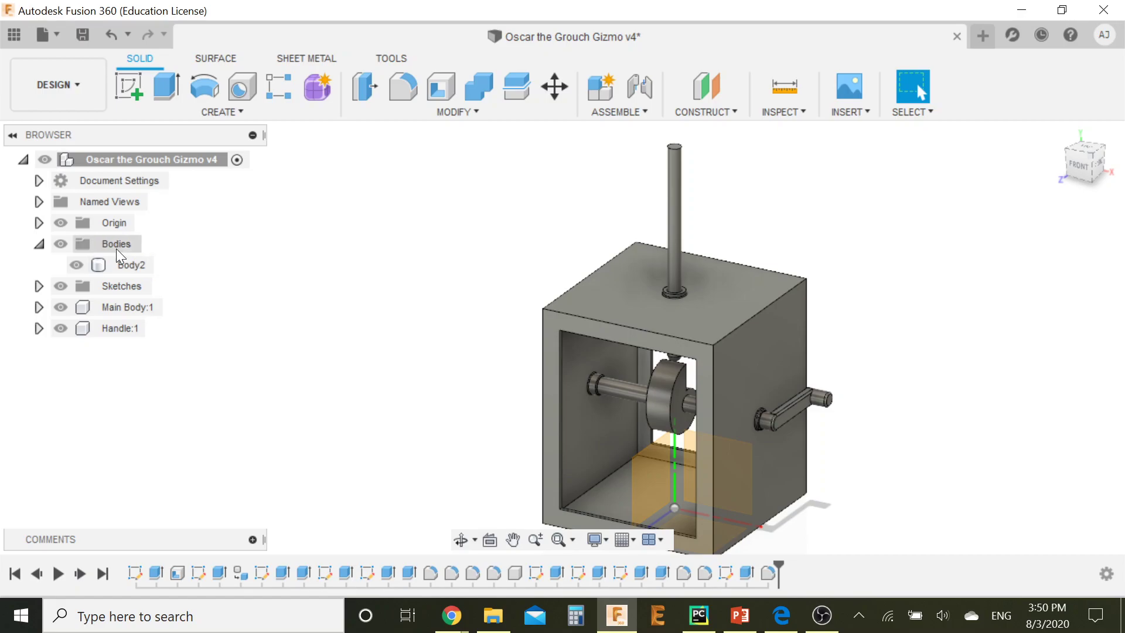
right_click(131, 263)
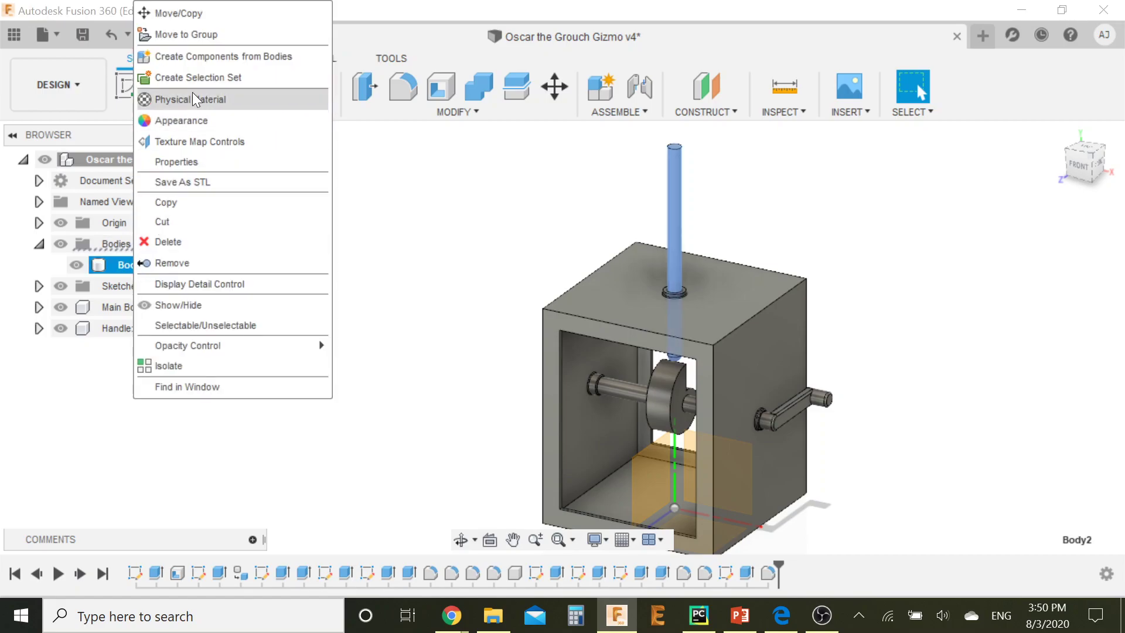
left_click(199, 55)
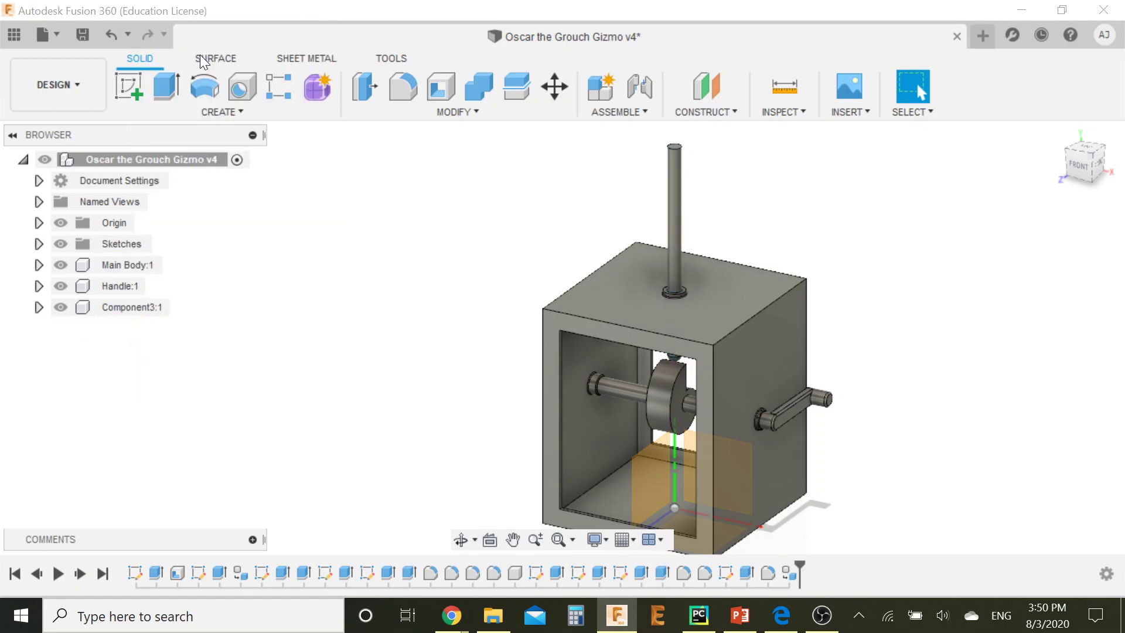
Rename the rod's new component as Shaft.
double_click(129, 307)
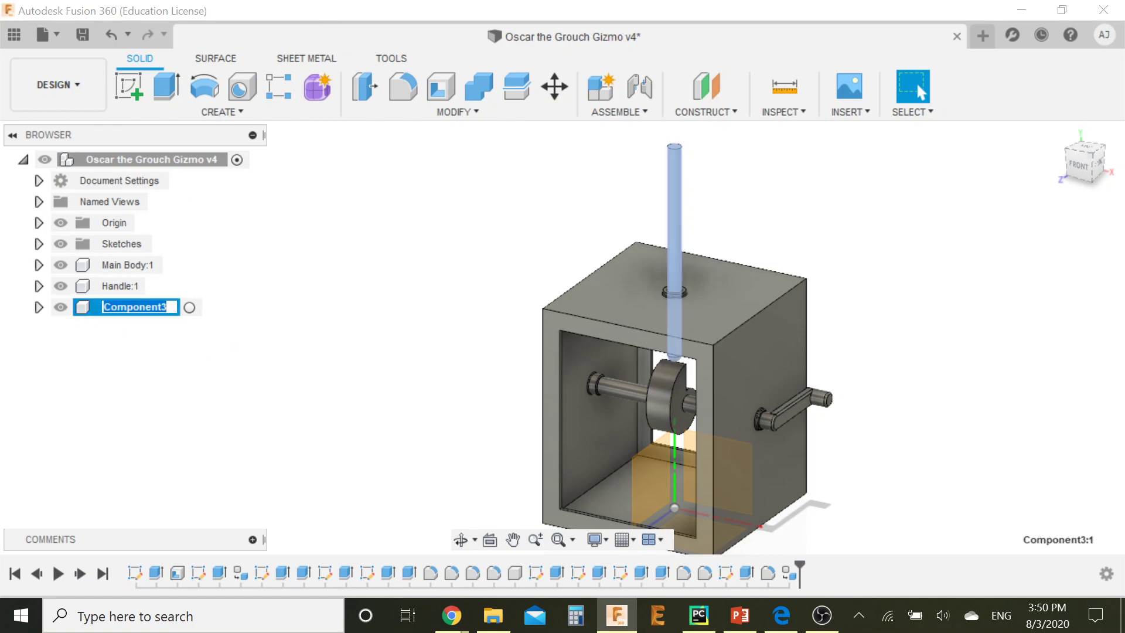
type("Sh")
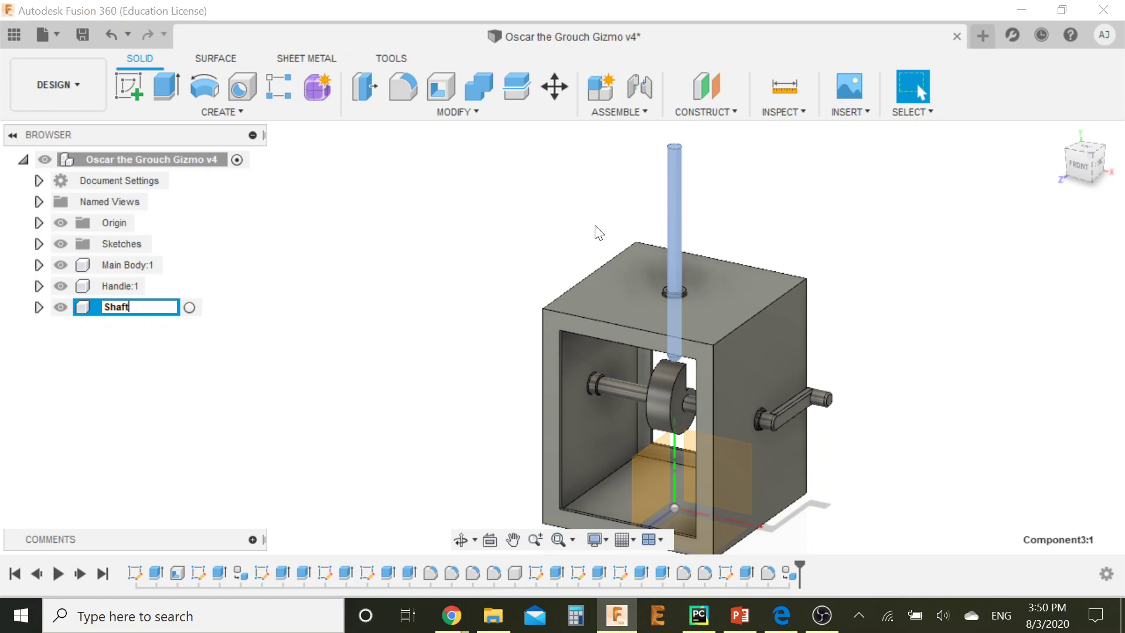
type("aft")
key("Return")
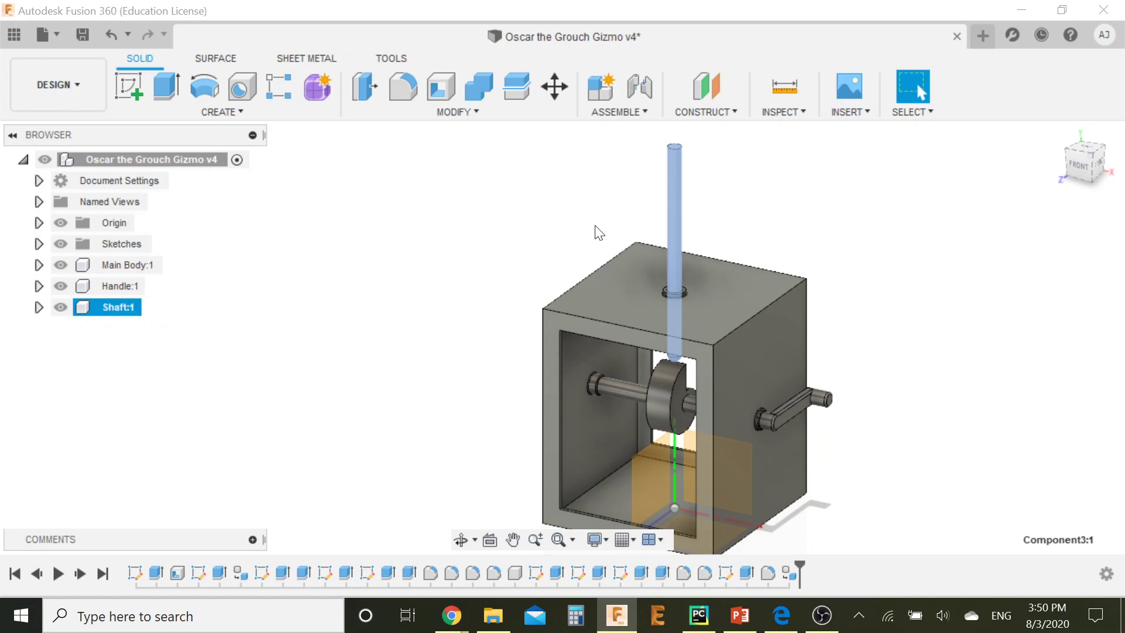
left_click(467, 287)
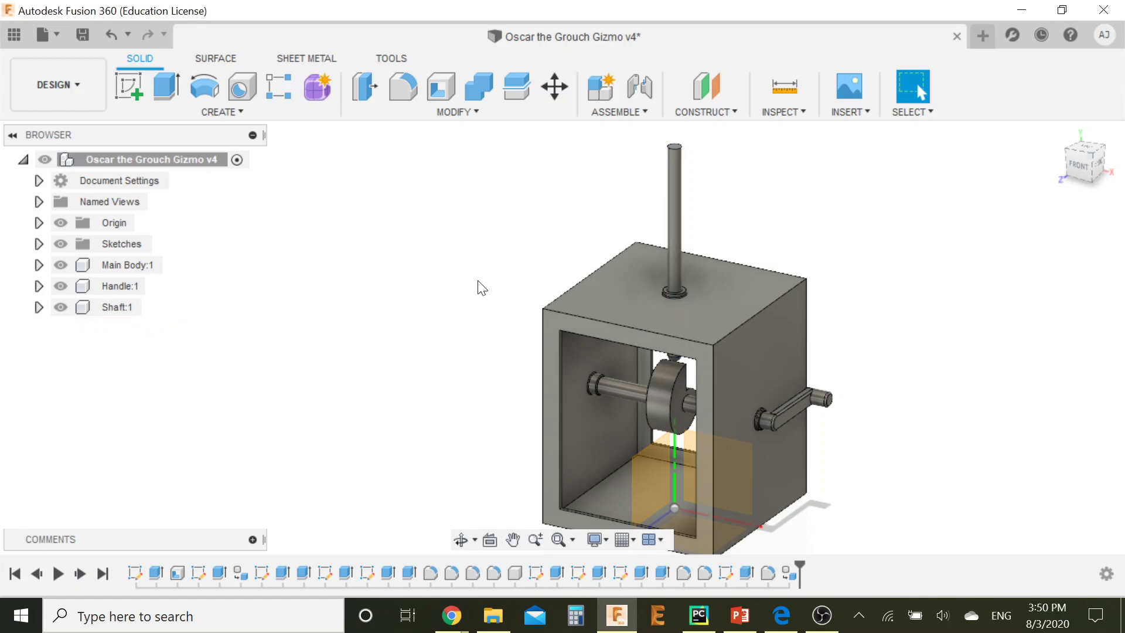
Test the Shaft component's free movement by shifting it slightly downward, and revert it to its original position.
left_click_drag(674, 249, 698, 262)
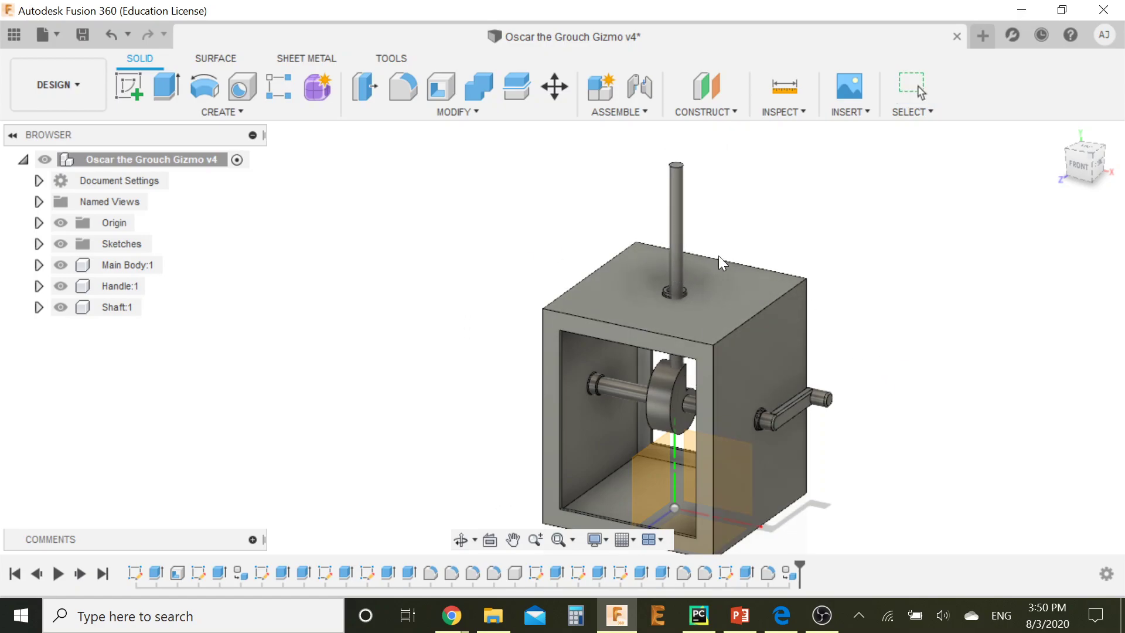
left_click(1004, 95)
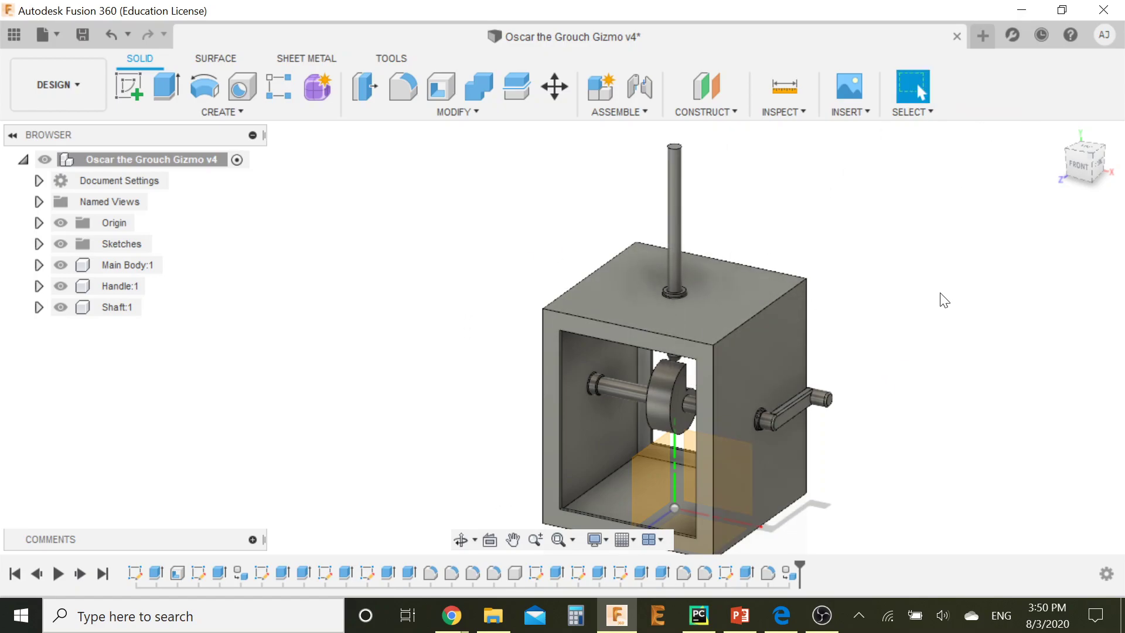